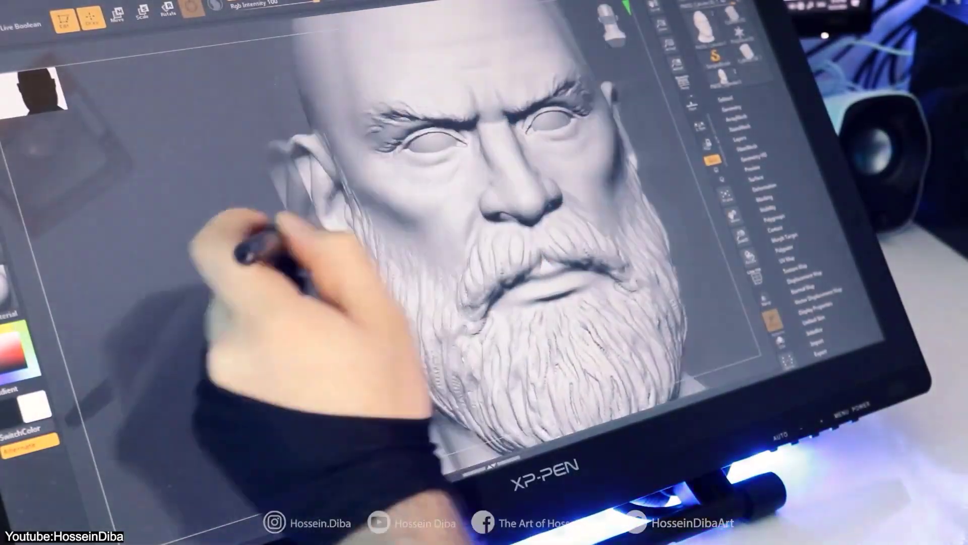
Orbit the sculpted head to its ear and side profile, then raise the view on the two mechs.
drag(244, 242, 421, 169)
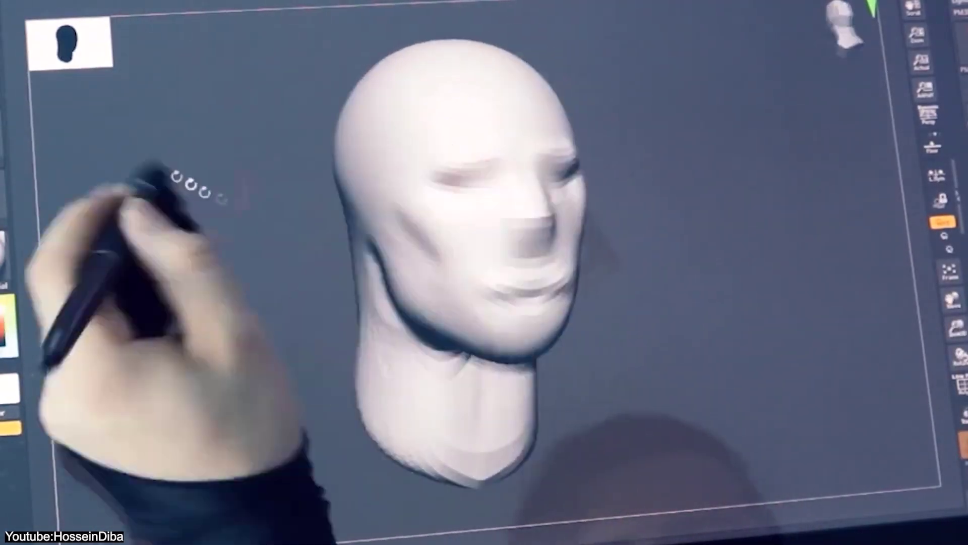
drag(195, 188, 438, 245)
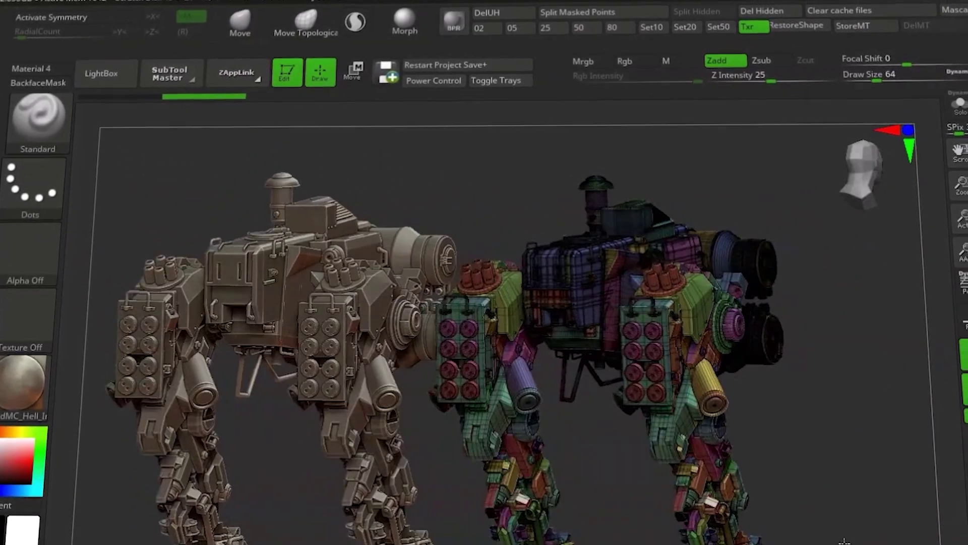
drag(353, 282, 430, 273)
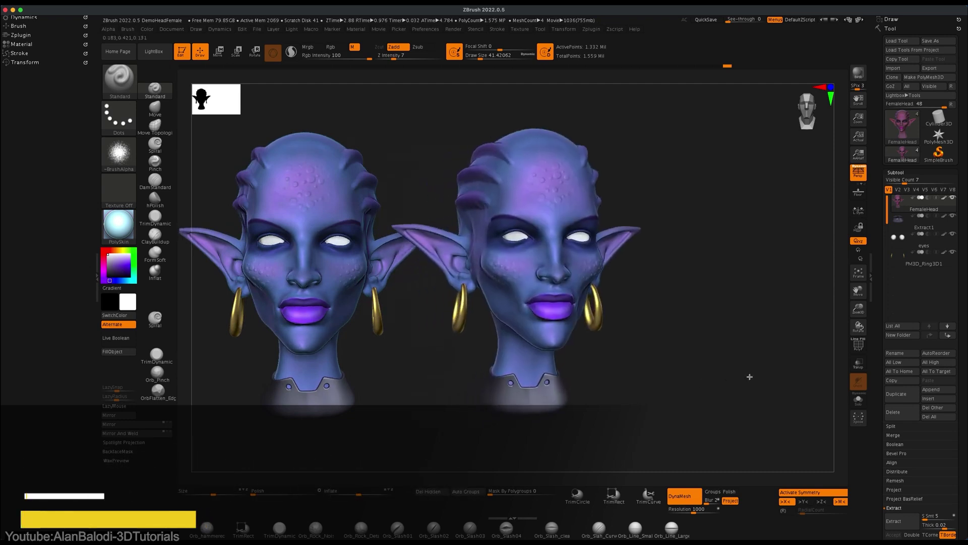
Turn the head to a left-facing profile, add a third copy, and save the camera to slot 1.
drag(749, 376, 622, 417)
key(shift+s)
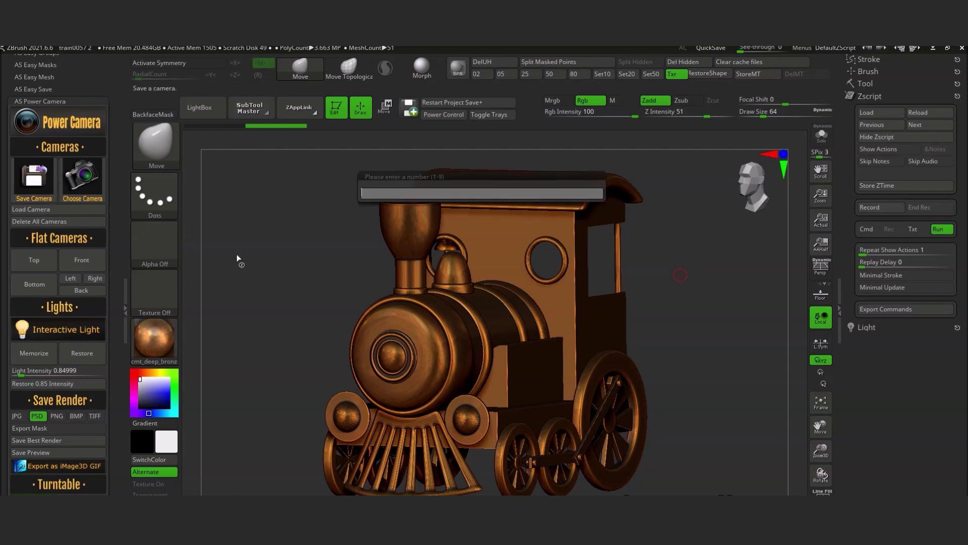
text(1)
key(Return)
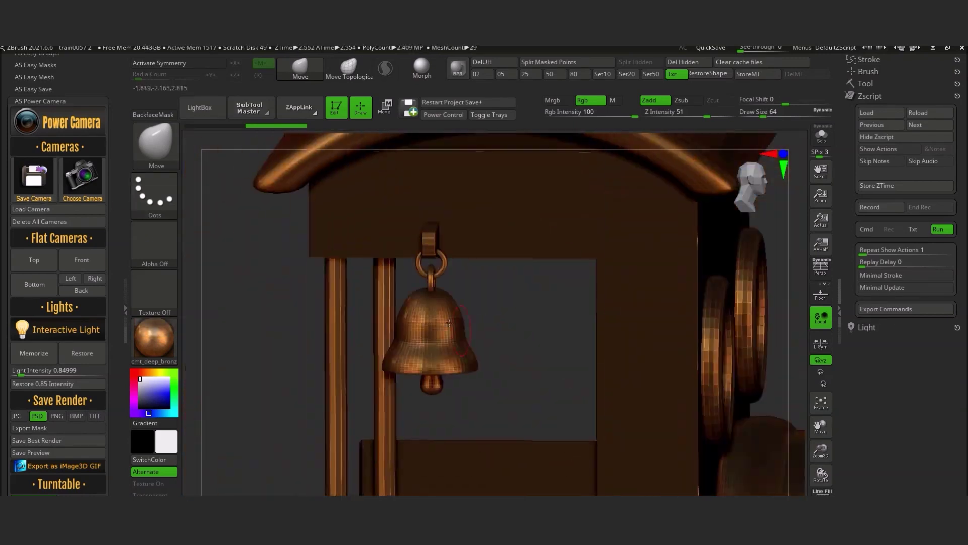
Save the bell and boiler close-up views of the locomotive as camera slots.
click(34, 179)
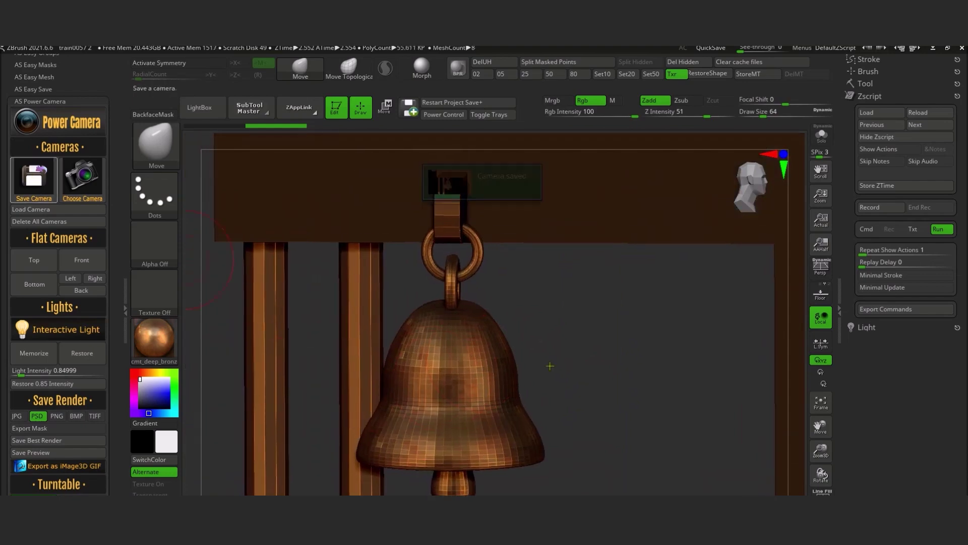
click(34, 179)
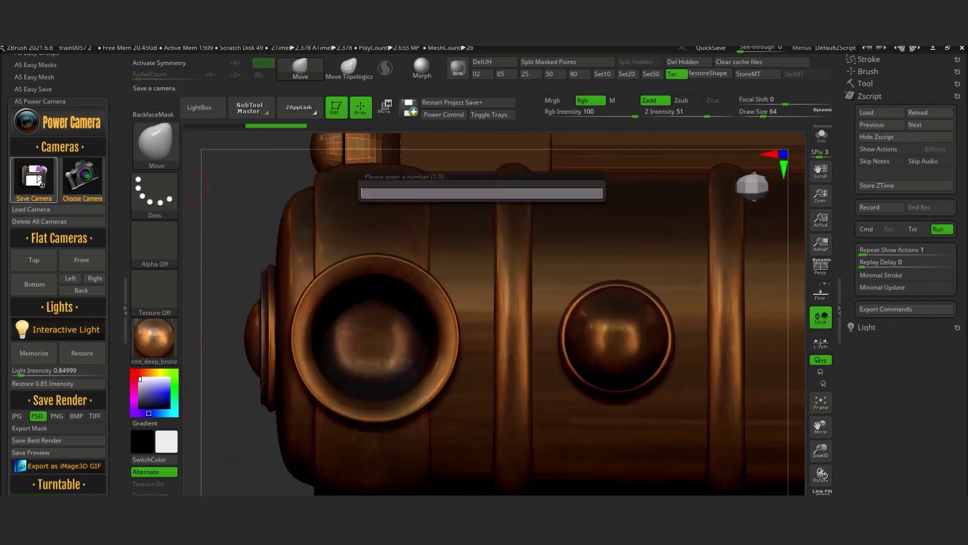
text(1)
key(Return)
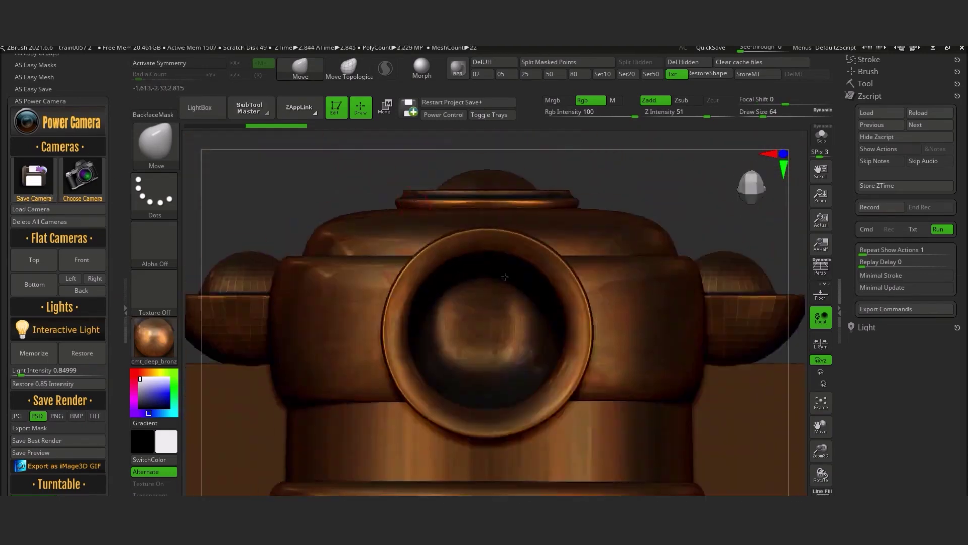
Recall the goblet-and-dome view, then the full locomotive view, from the camera chooser thumbnails.
click(82, 177)
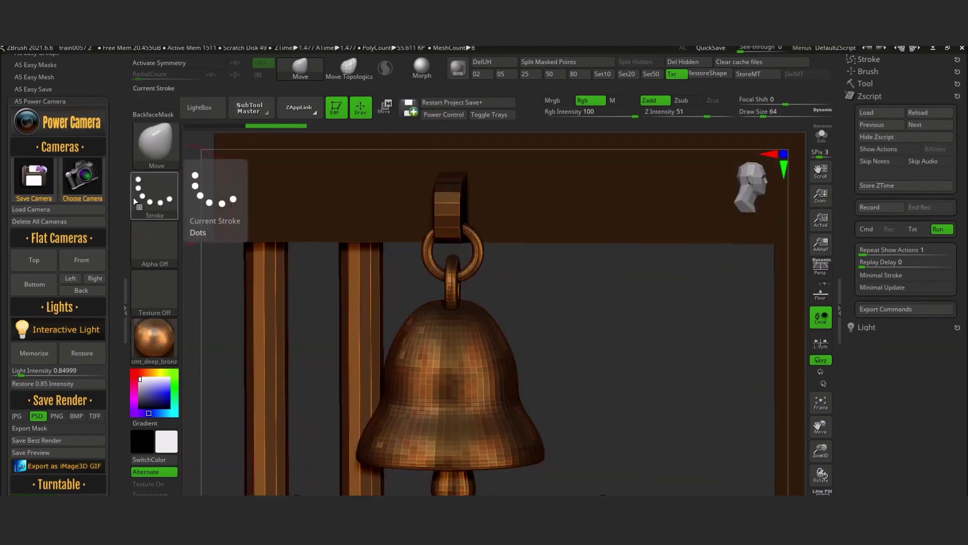
click(86, 182)
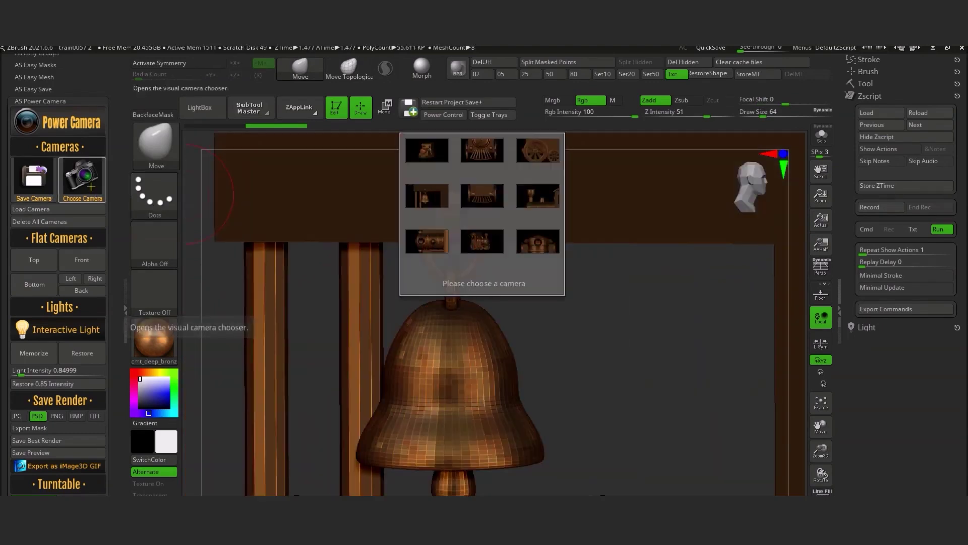
click(539, 203)
click(76, 181)
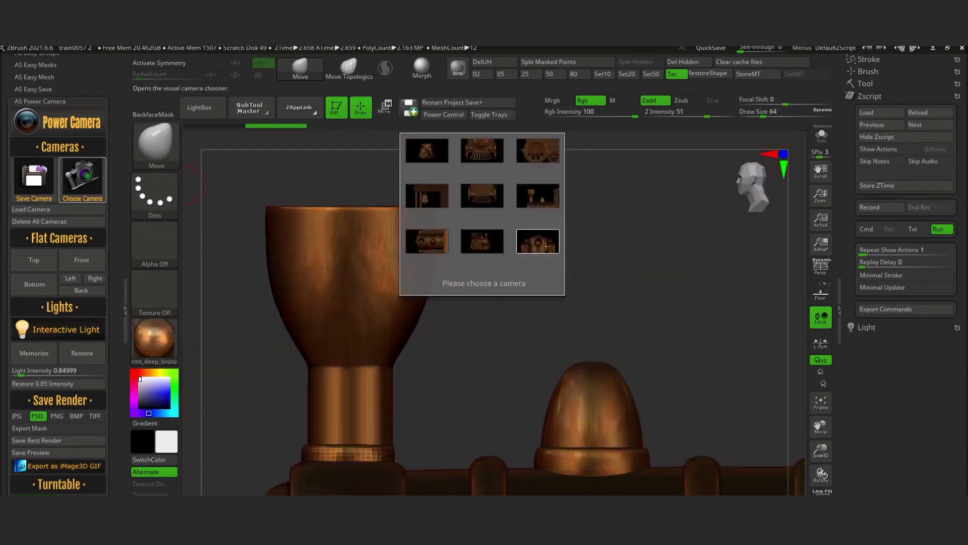
click(493, 247)
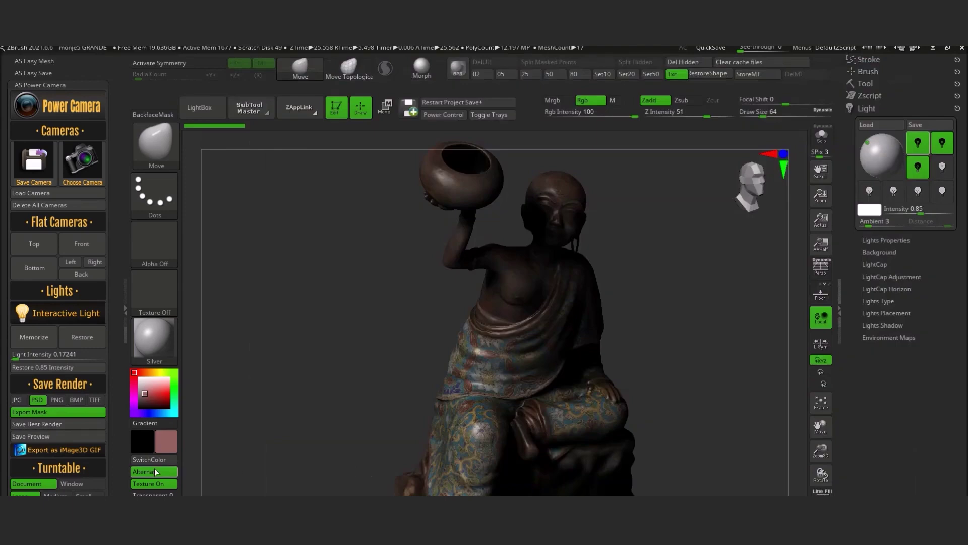
Save a preview render of the statue under the file name 'render'.
click(56, 434)
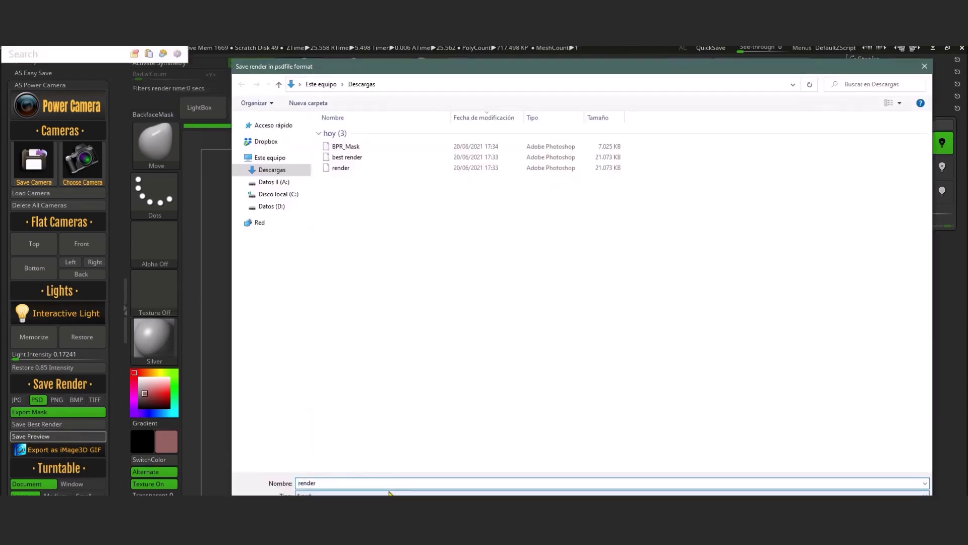
key(Return)
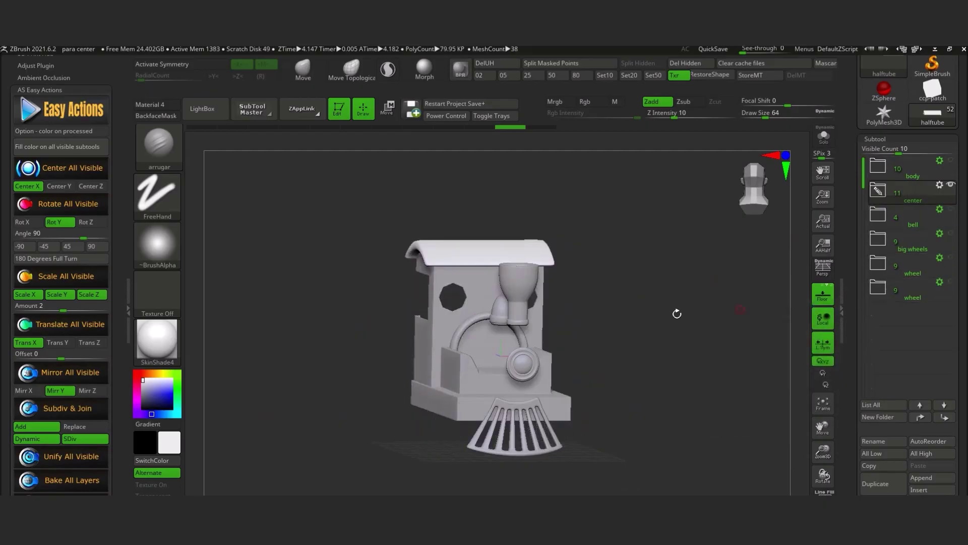
Fill all visible subtools pink, then white, and Subdiv & Join the robot's subtools.
click(474, 200)
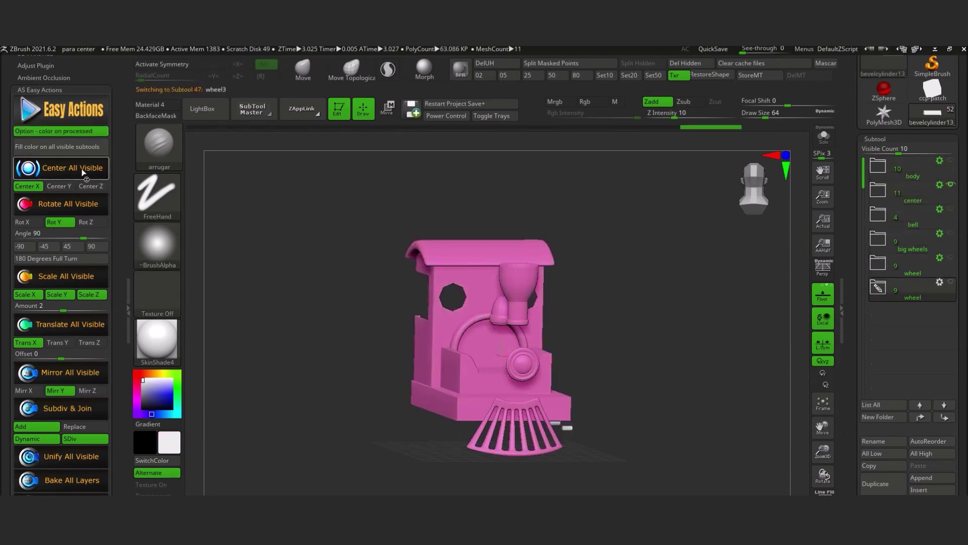
click(475, 204)
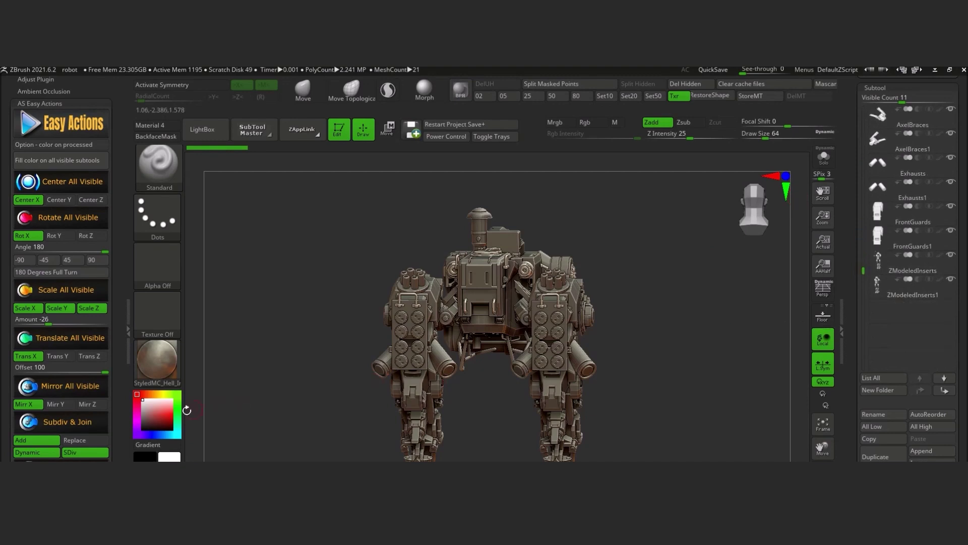
click(74, 424)
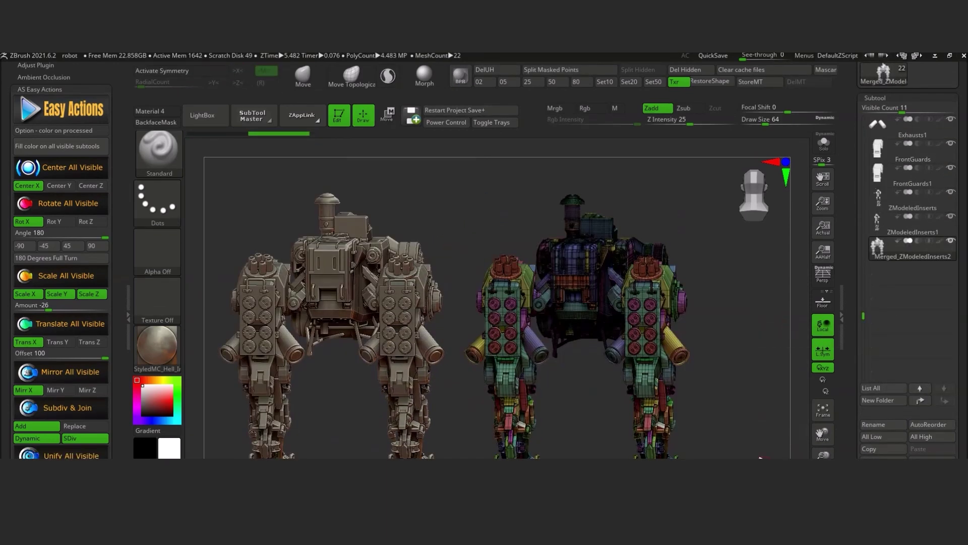
Select the Drums subtool, then the merged robot copy, viewing both robots.
drag(504, 242, 446, 266)
alt+click(397, 227)
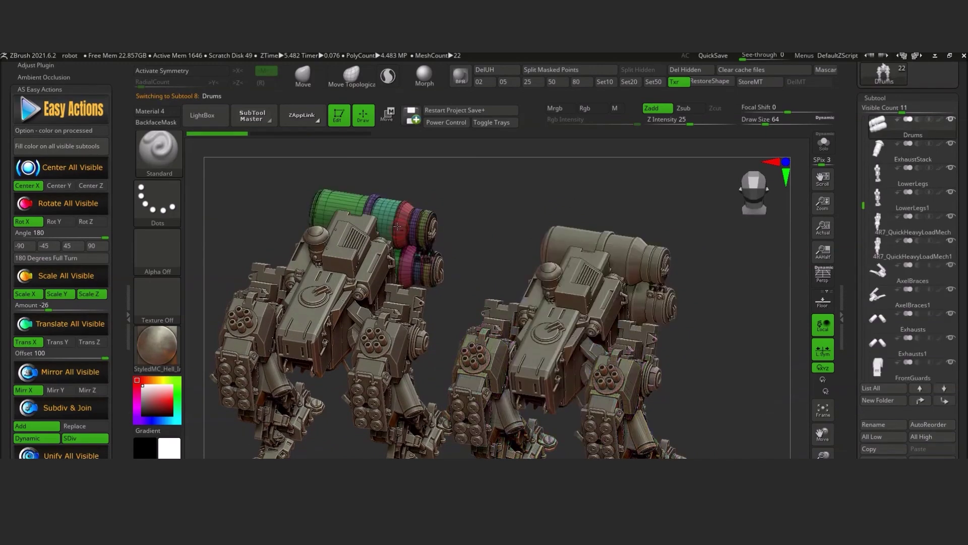
alt+click(628, 249)
shift+drag(716, 353, 754, 376)
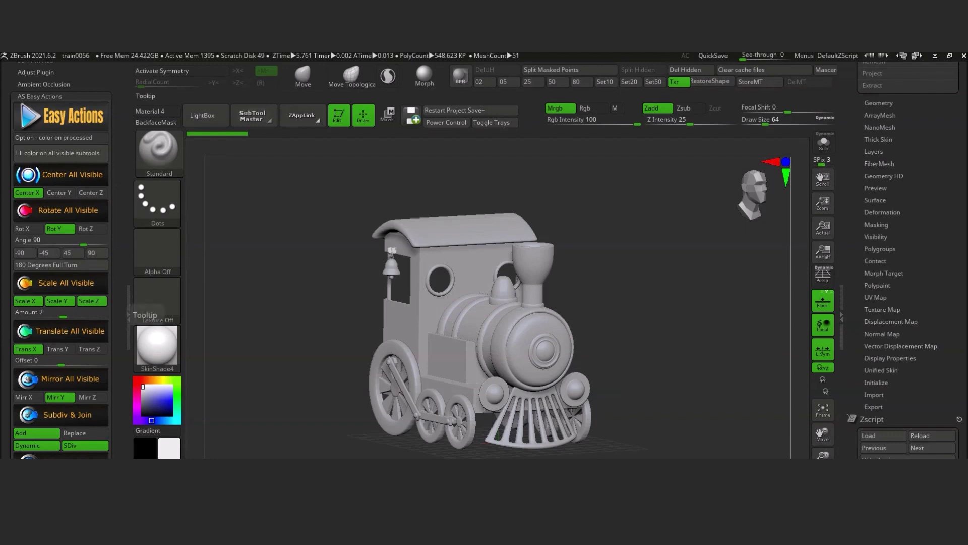
Bake All of the train's layers in Tool > Layers.
click(874, 151)
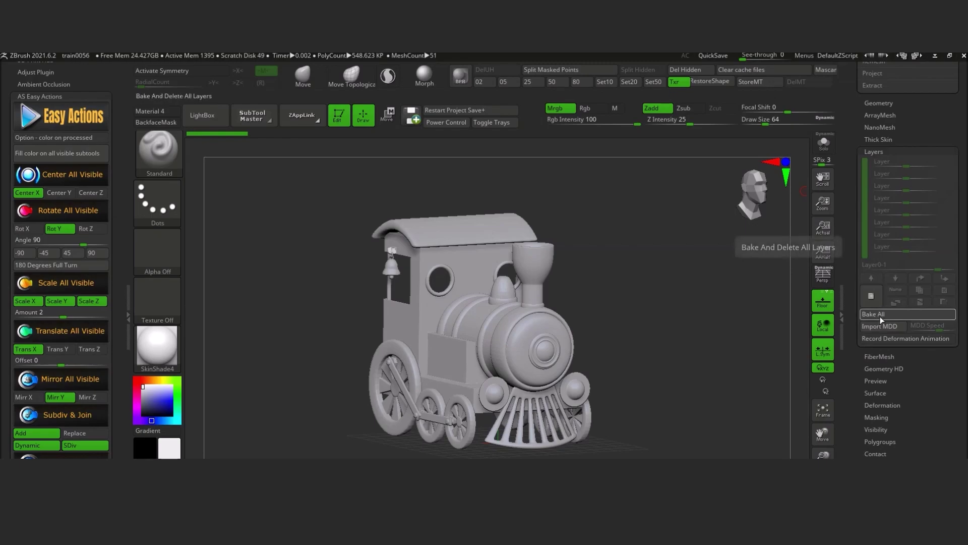
click(874, 152)
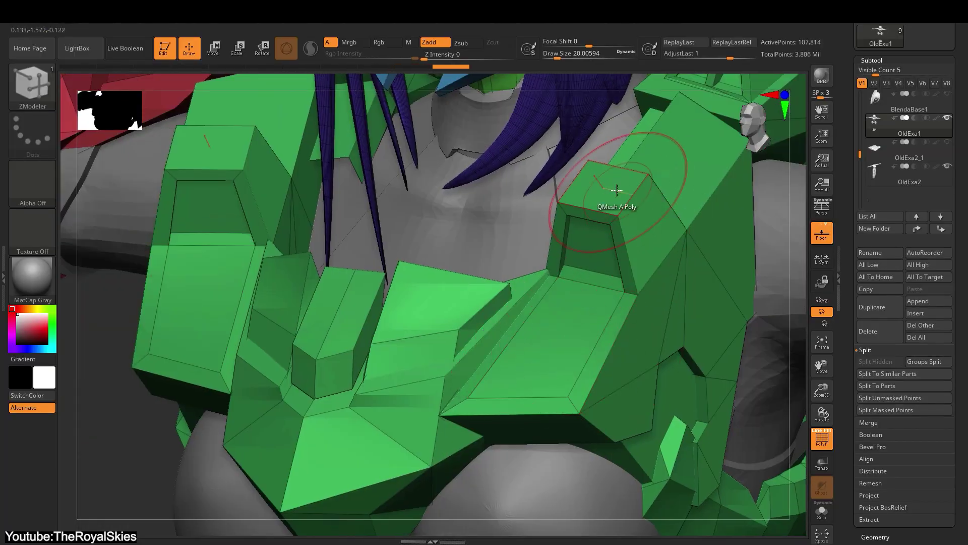
Cycle Replace-mode primitives from Frame through a hollow hemisphere to a Barrel.
drag(617, 190, 617, 199)
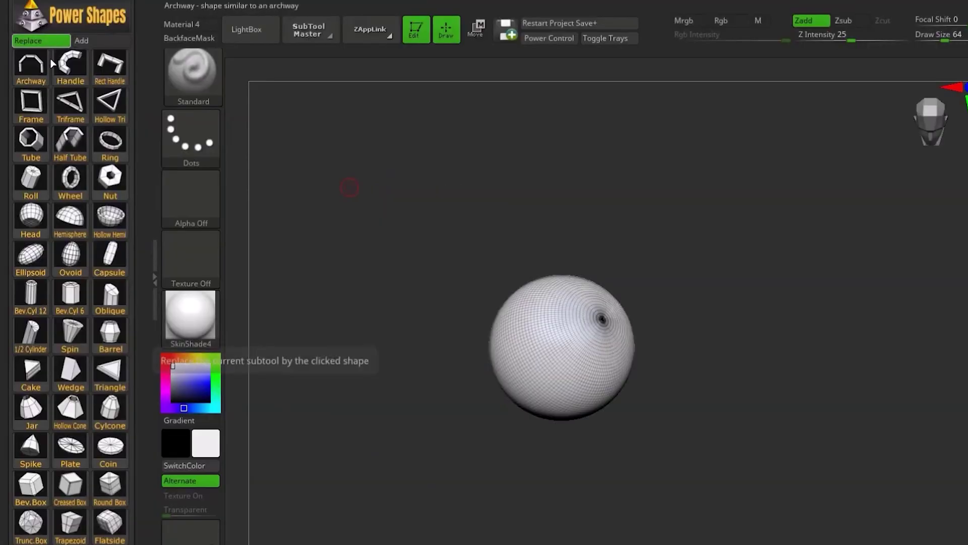
click(41, 107)
click(70, 142)
click(31, 179)
click(110, 179)
click(110, 217)
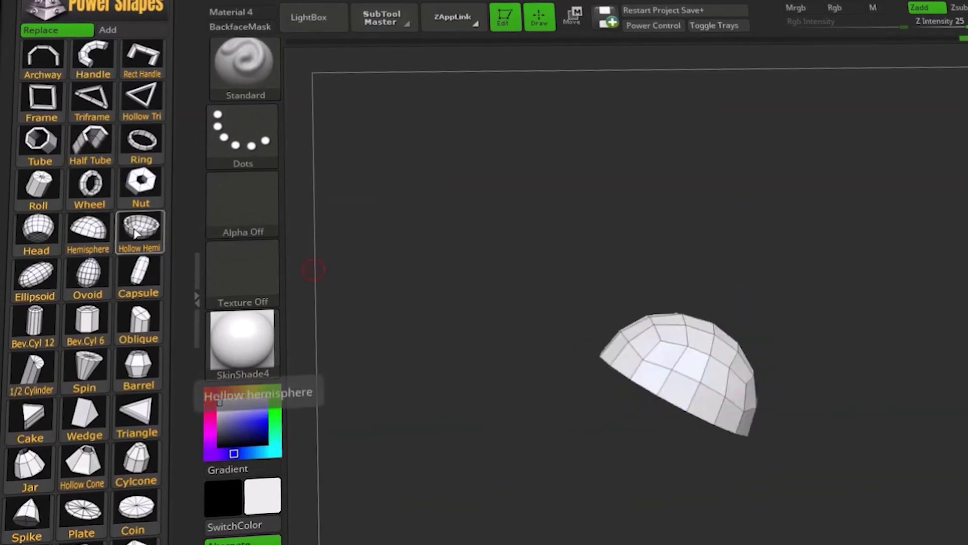
click(138, 372)
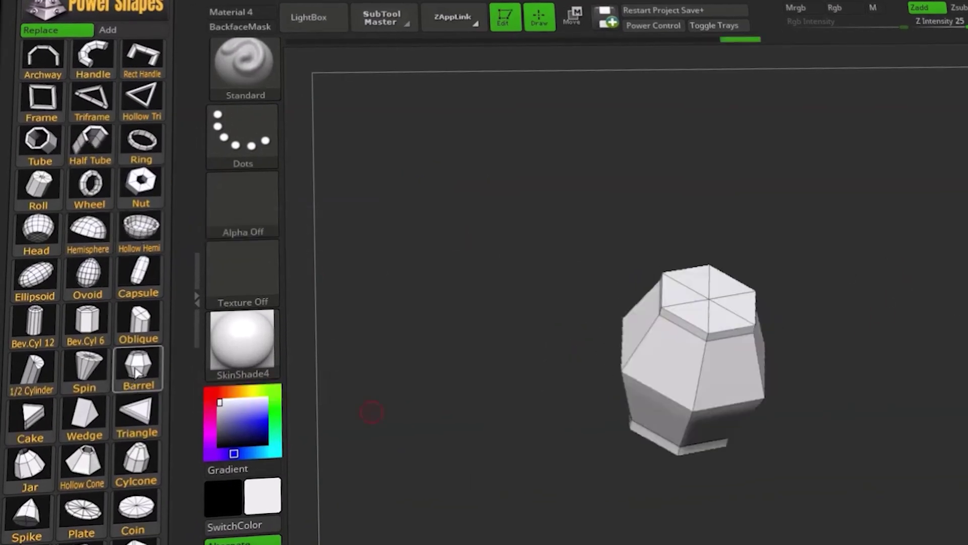
Add a Half Tube and a Ring to the barrel and move the half tube onto the dome.
click(96, 144)
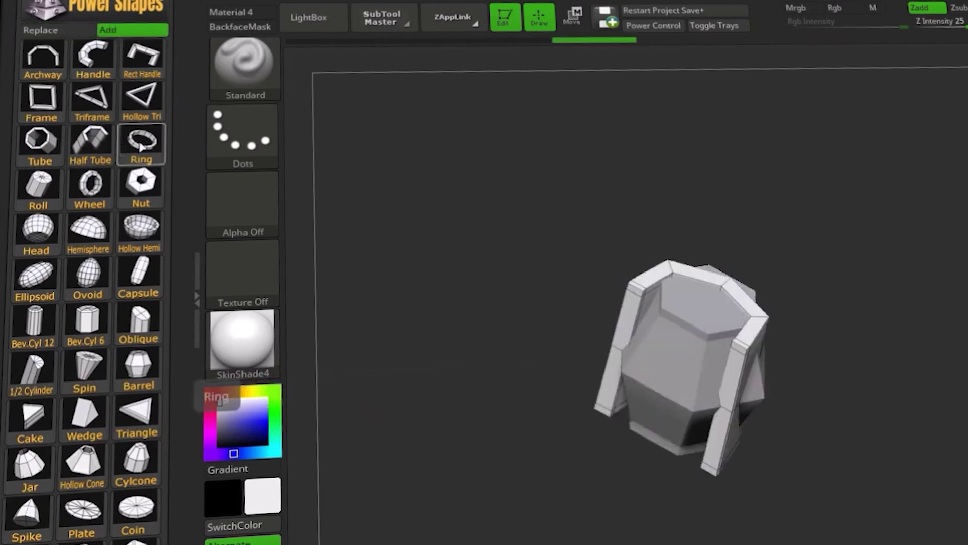
click(141, 144)
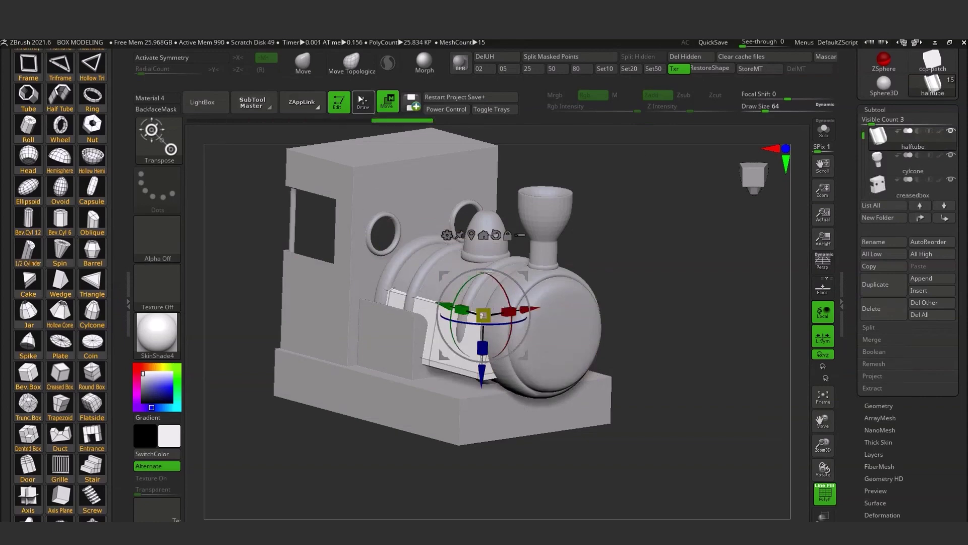
drag(681, 378, 716, 353)
drag(465, 322, 464, 202)
drag(681, 252, 416, 351)
drag(605, 303, 505, 323)
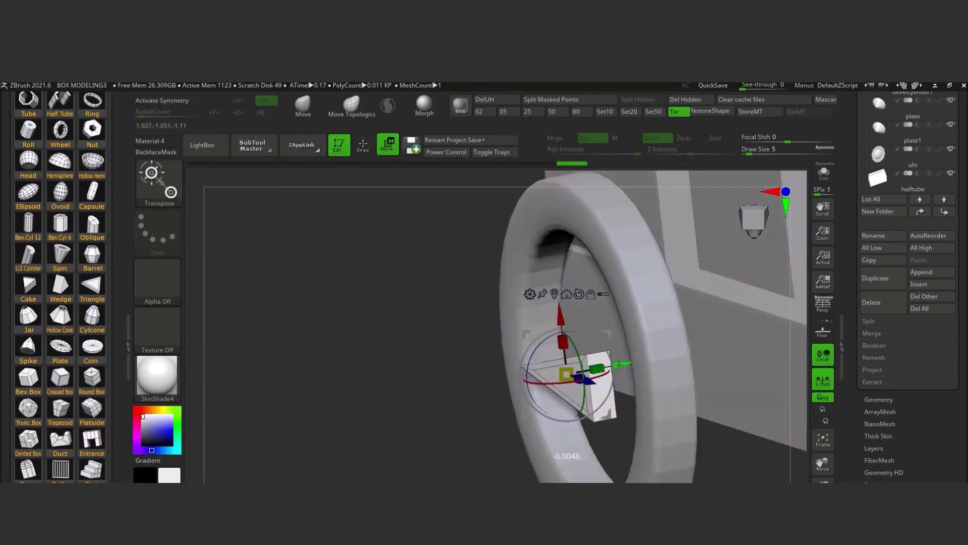
drag(579, 353, 635, 379)
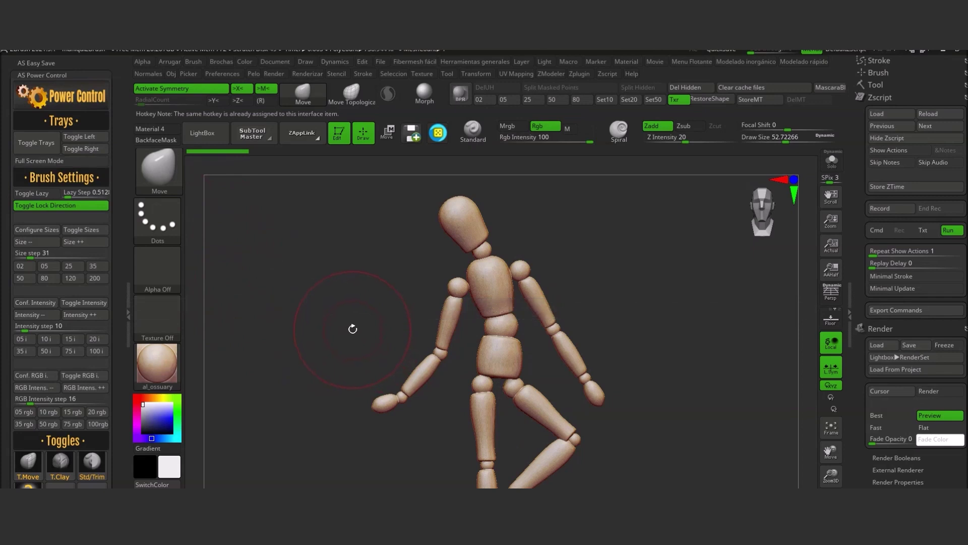
Store two brush sizes, starting with 25, and switch to the larger one on a full-screen canvas.
key(Tab)
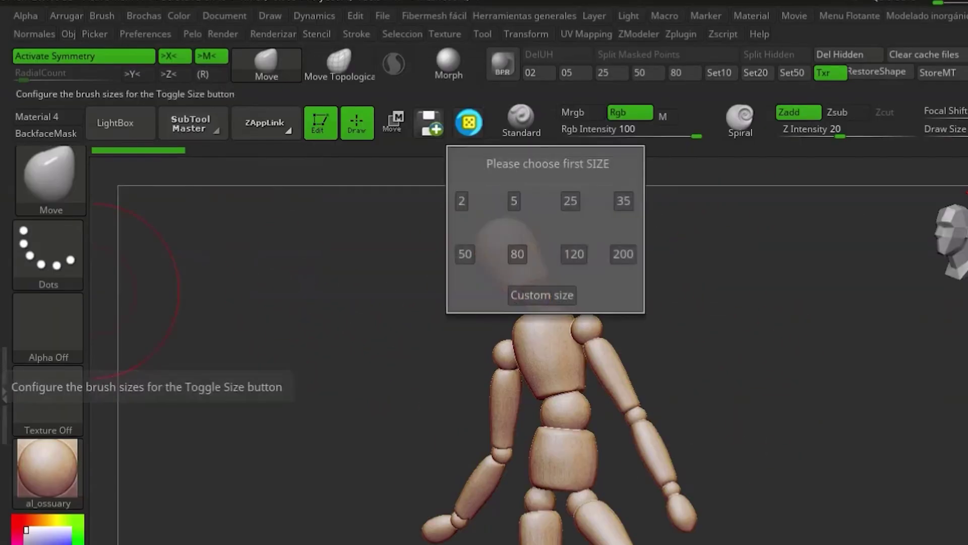
click(571, 201)
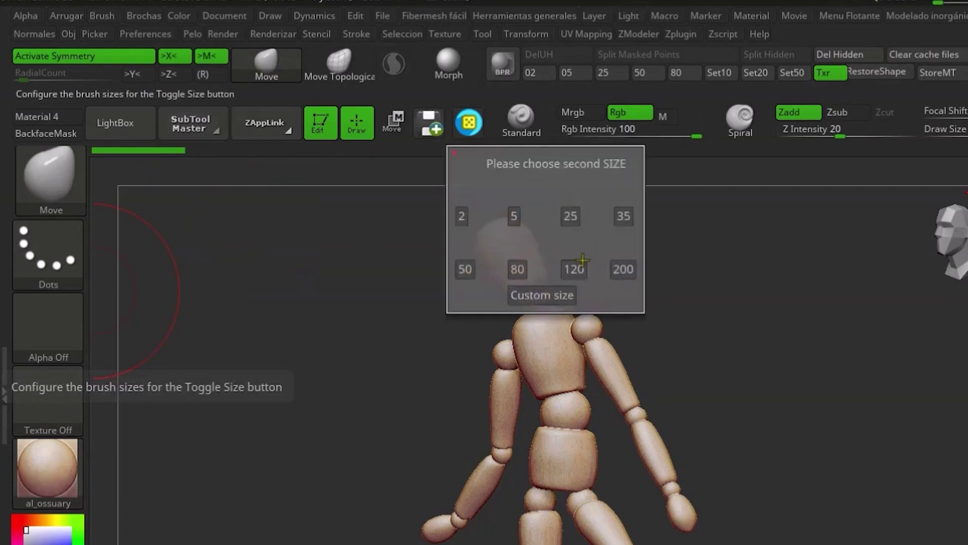
click(575, 272)
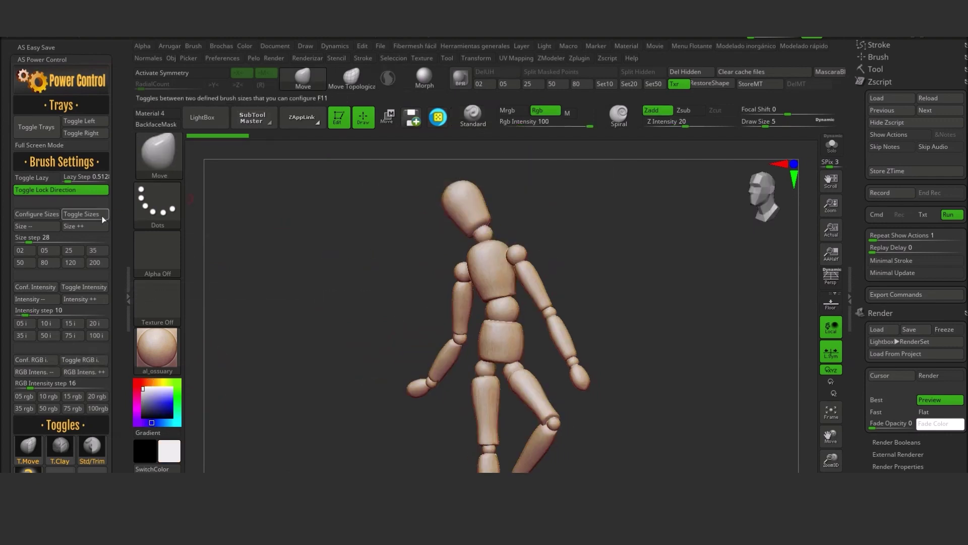
click(103, 218)
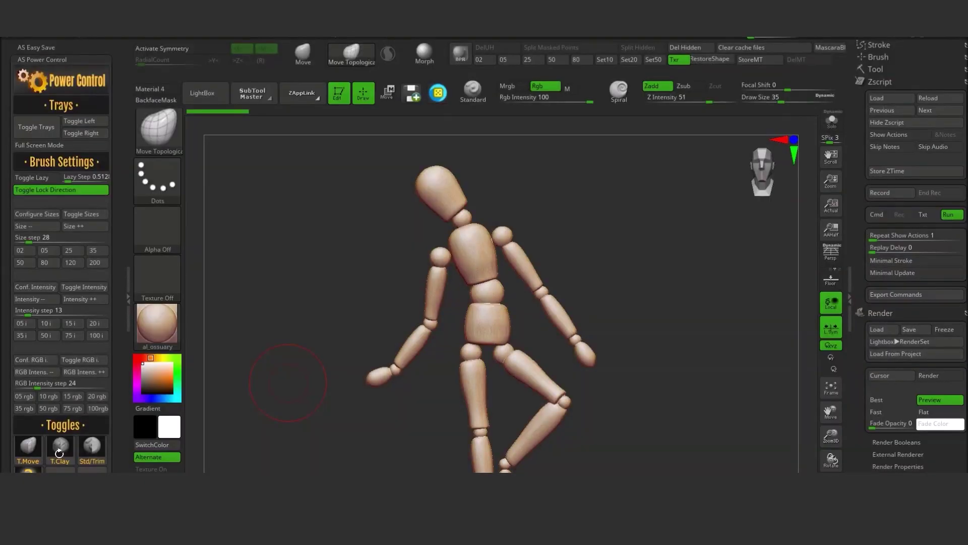
Pull the mannequin's forearm and hand up and left, and nudge its leg.
drag(369, 376, 358, 359)
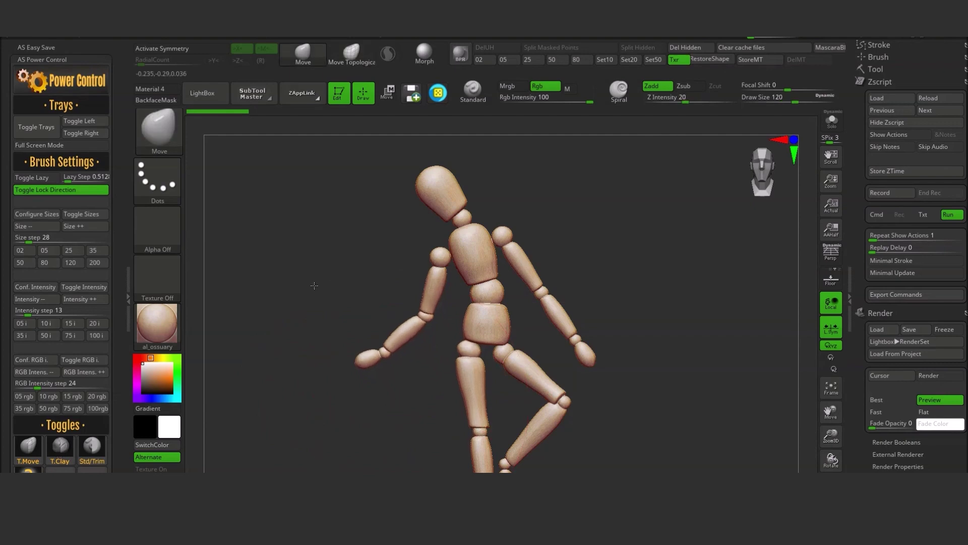
drag(479, 407, 456, 389)
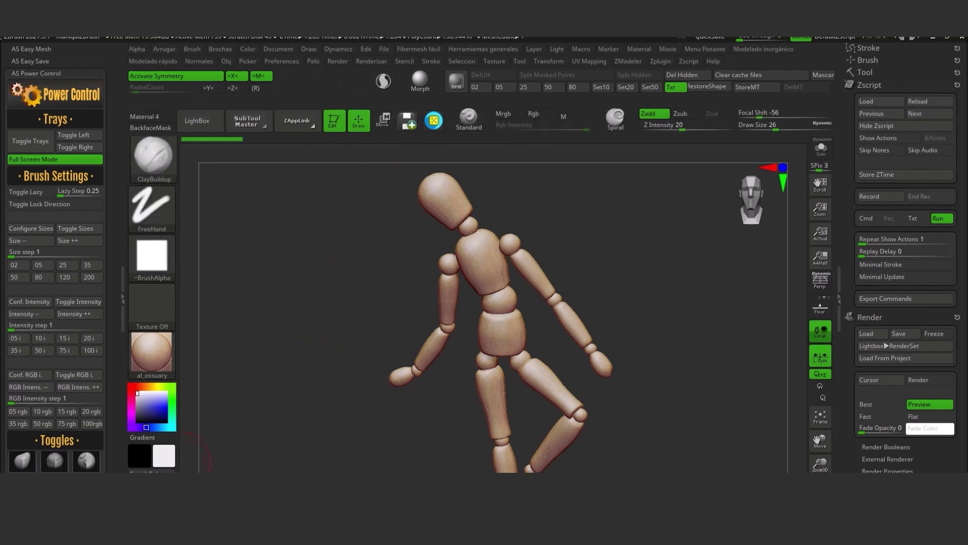
scroll(39, 393, down, 5)
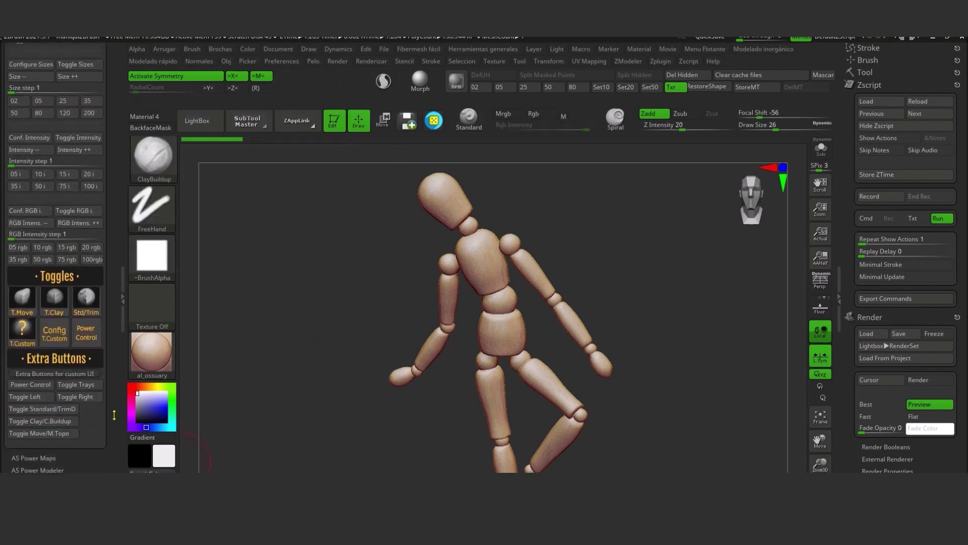
key(ctrl)
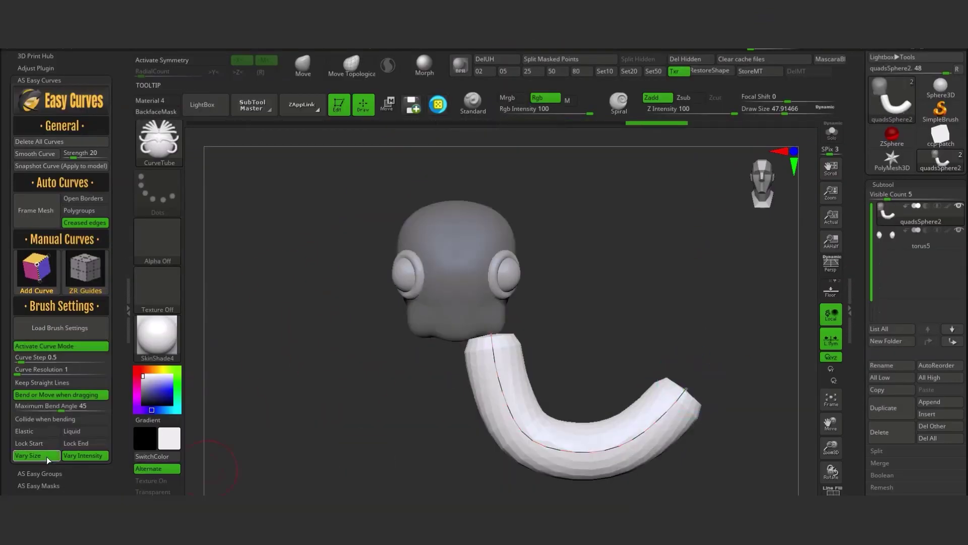
Reapply the tentacle tube, bend it into a spiral with Lock End, and draw a new tentacle.
click(543, 437)
mouse_move(514, 349)
mouse_down()
mouse_move(507, 421)
mouse_move(745, 320)
mouse_move(594, 459)
mouse_up()
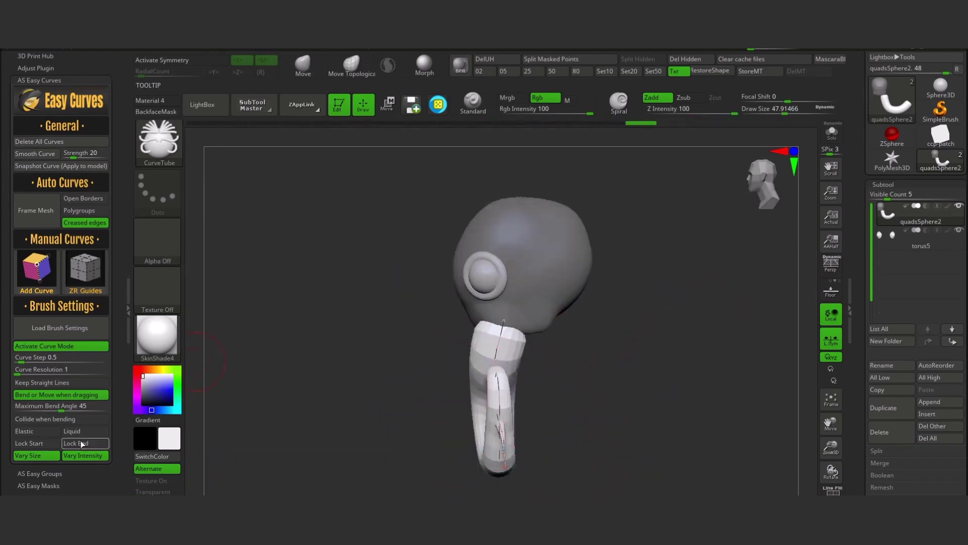
click(81, 444)
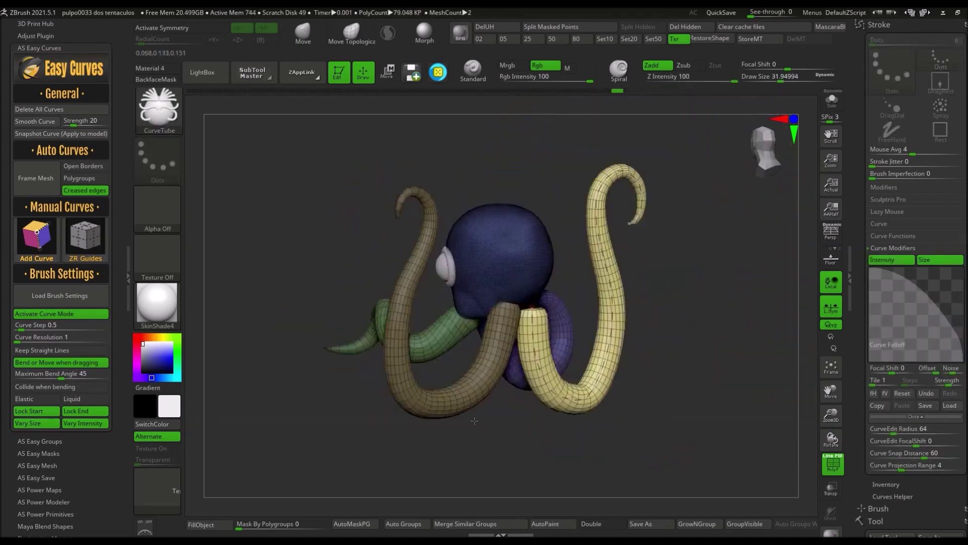
mouse_move(533, 279)
mouse_down()
mouse_move(525, 438)
mouse_move(625, 401)
mouse_up()
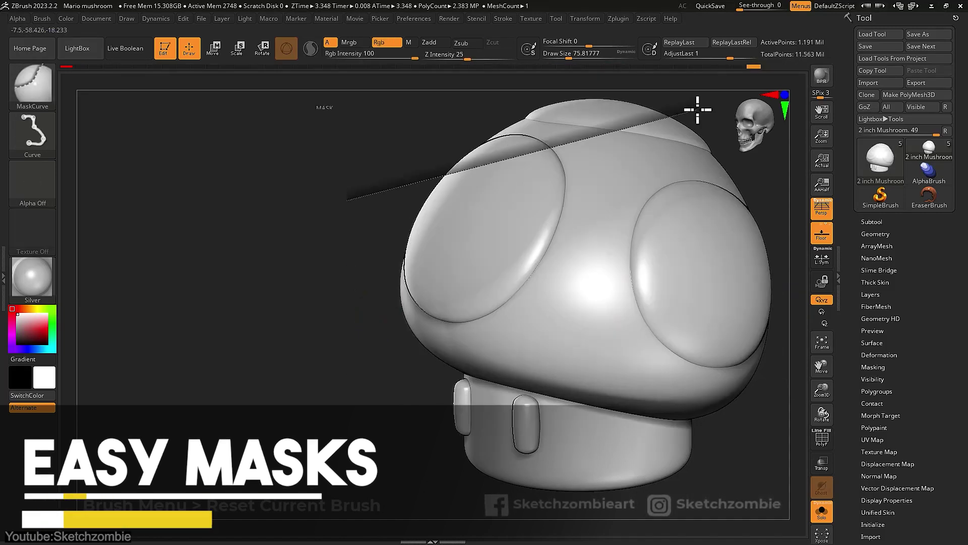
Draw several MaskCurve strokes across the top of the mushroom cap.
mouse_move(696, 104)
ctrl+mouse_down()
mouse_move(566, 162)
mouse_move(446, 174)
ctrl+mouse_up()
ctrl+drag(388, 247, 459, 271)
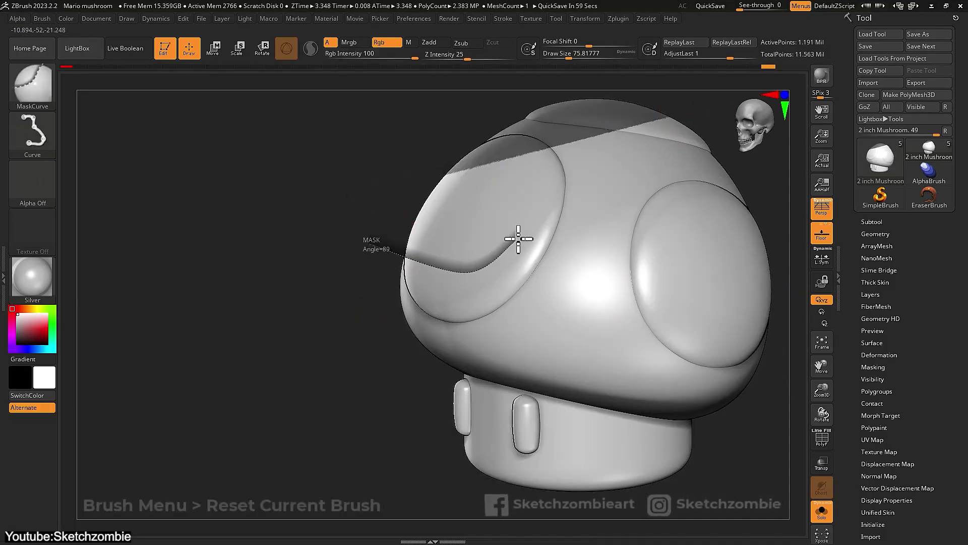
ctrl+drag(682, 168, 683, 169)
ctrl+drag(348, 203, 471, 200)
ctrl+drag(495, 107, 494, 101)
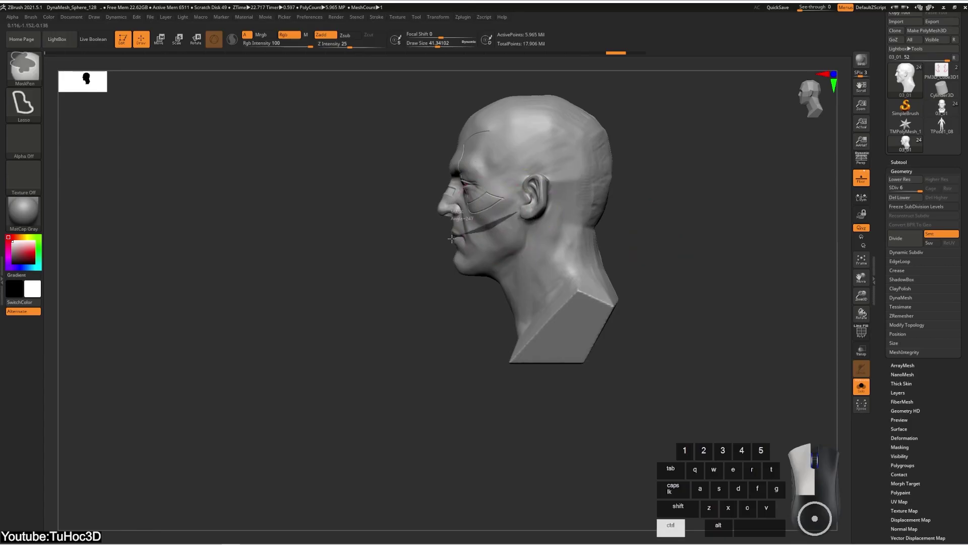
Remesh the orc head with ZRemesher FreezeGroups, then paint a mask along the horse's neck and back.
key(w)
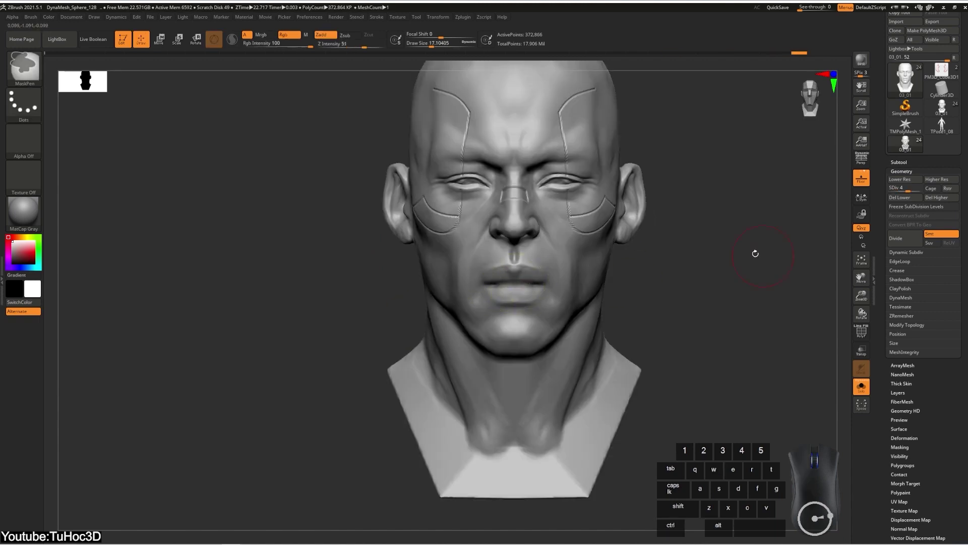
ctrl+click(755, 253)
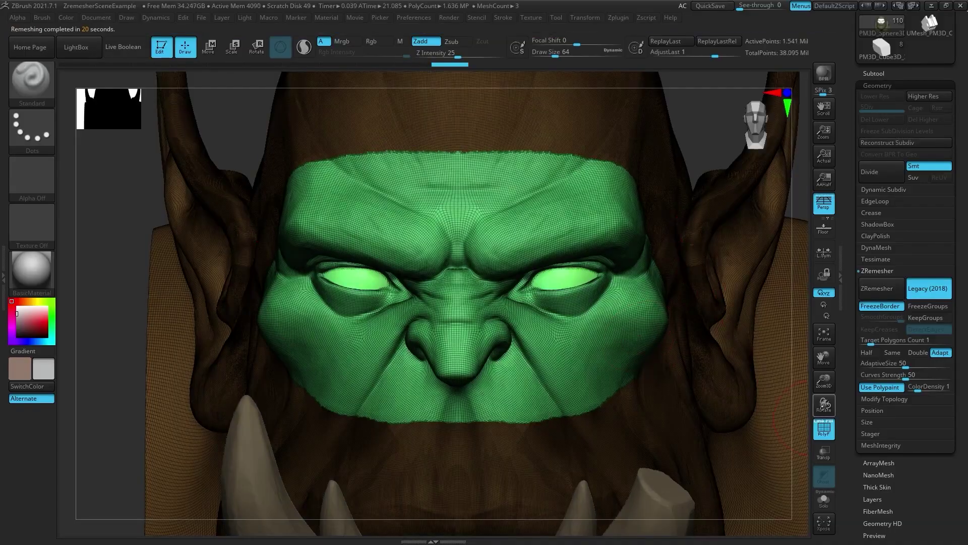
drag(824, 381, 854, 485)
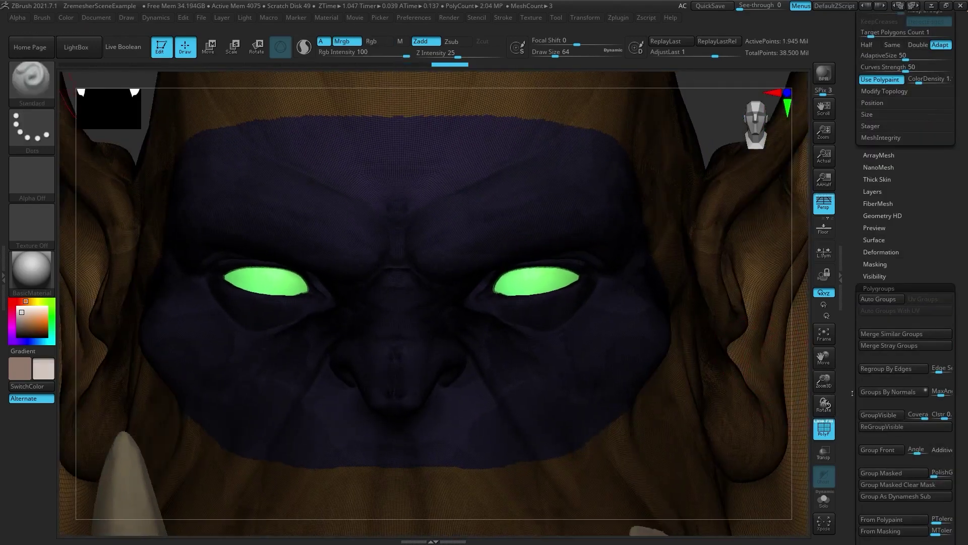
click(909, 338)
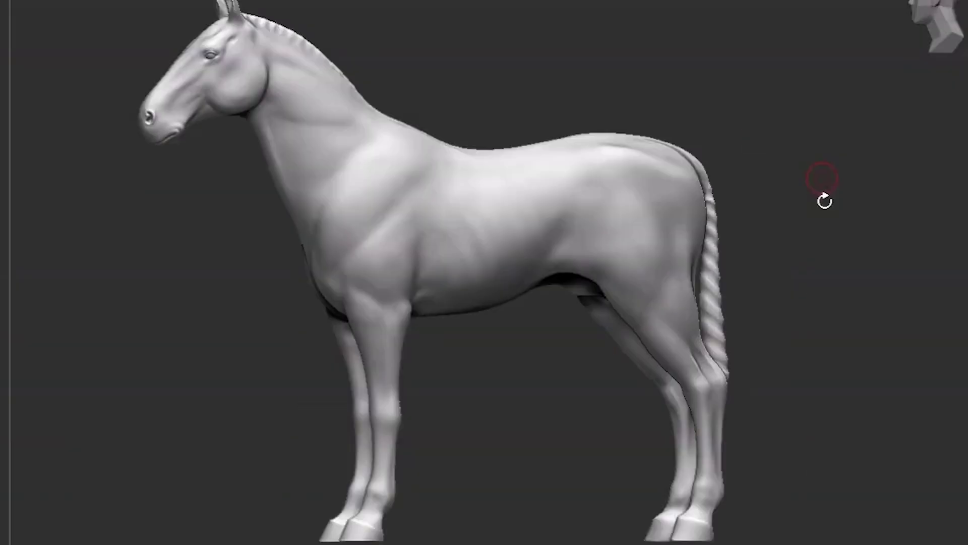
key(s)
mouse_move(337, 172)
ctrl+mouse_down()
mouse_move(458, 144)
mouse_move(606, 149)
mouse_move(676, 151)
ctrl+mouse_up()
ctrl+click(517, 2)
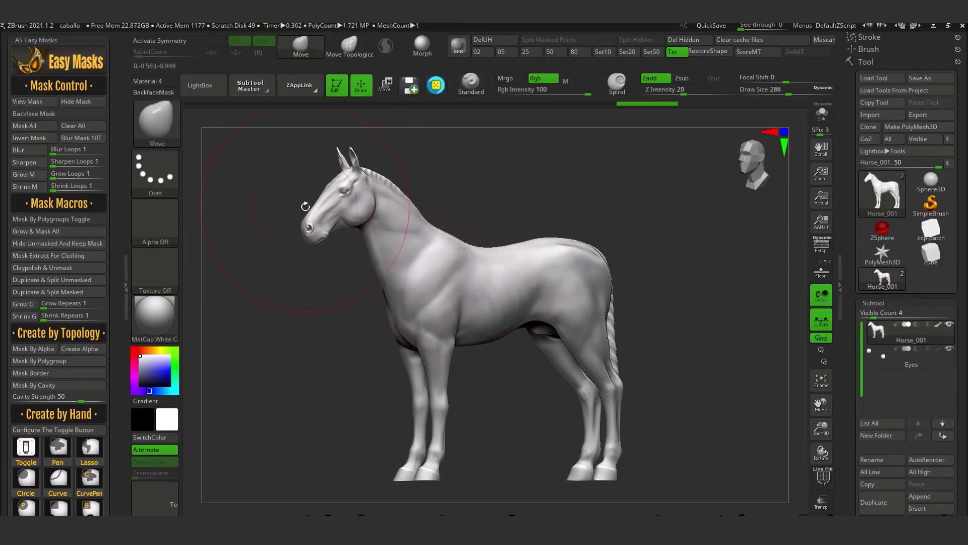
Step back in the undo history and enable BackfaceMask while orbiting the horse.
right_drag(488, 273, 466, 305)
click(416, 103)
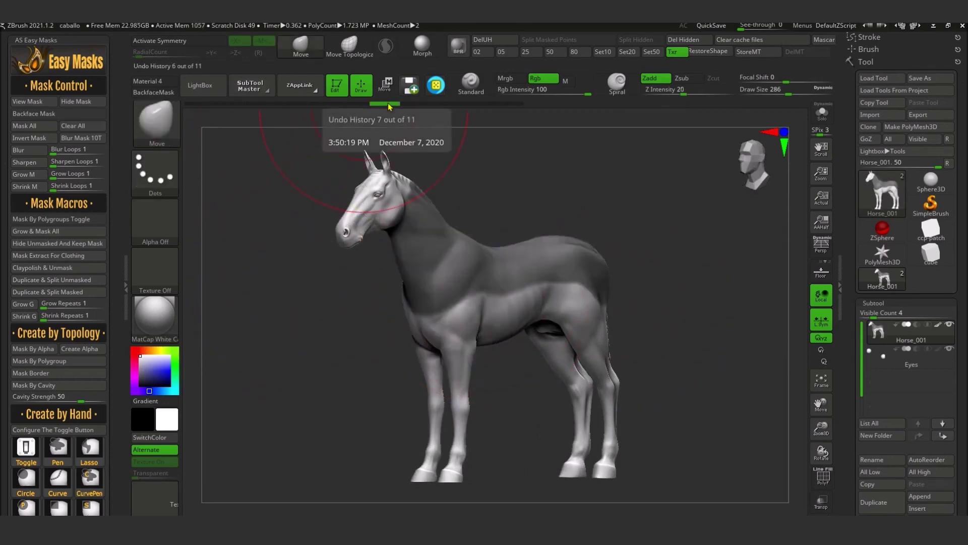
click(154, 92)
right_drag(410, 269, 386, 290)
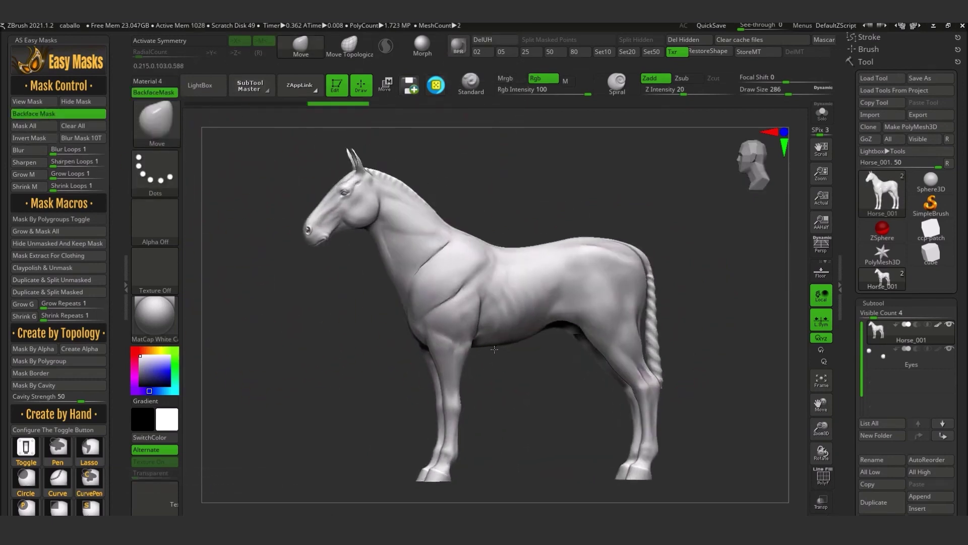
mouse_move(480, 249)
right_down()
mouse_move(454, 252)
mouse_move(480, 249)
right_up()
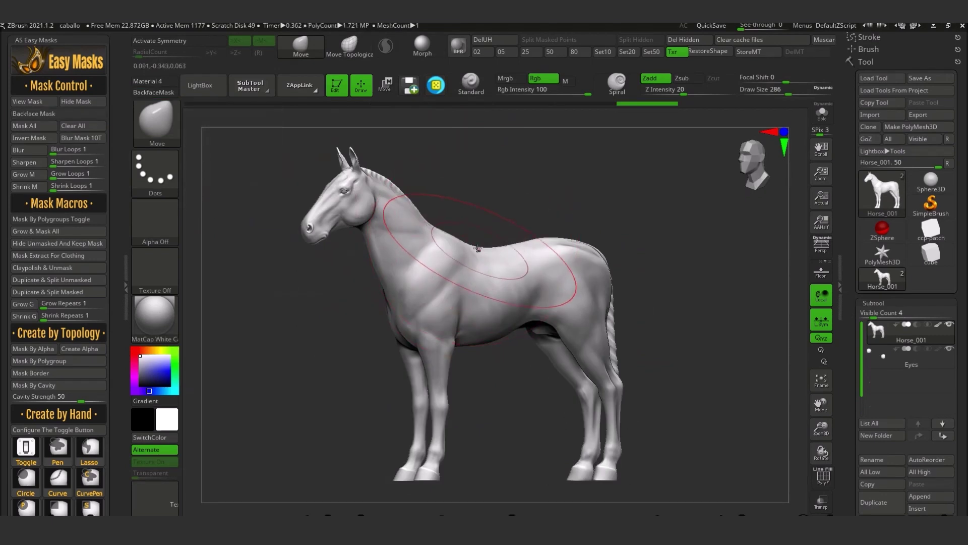
mouse_move(568, 274)
right_down()
mouse_move(476, 286)
mouse_move(634, 307)
right_up()
mouse_move(495, 306)
right_down()
mouse_move(414, 302)
mouse_move(505, 298)
right_up()
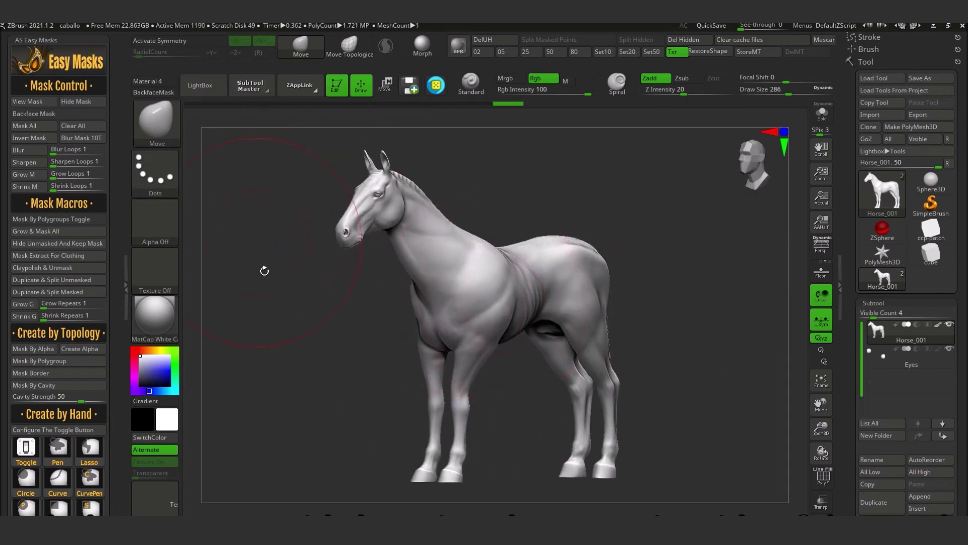
Undo and redo to toggle the mask on the horse's head and neck.
key(ctrl+z)
key(ctrl+z)
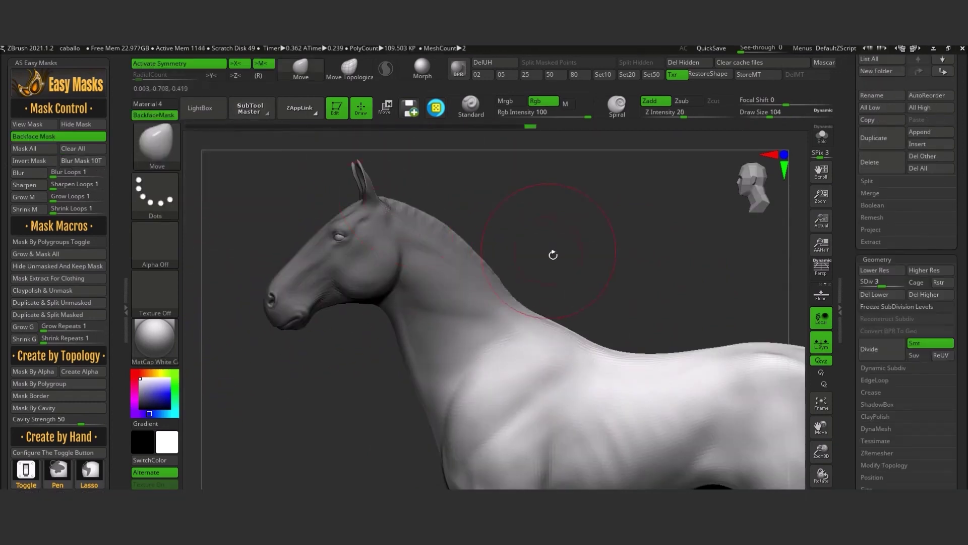
right_drag(554, 255, 551, 257)
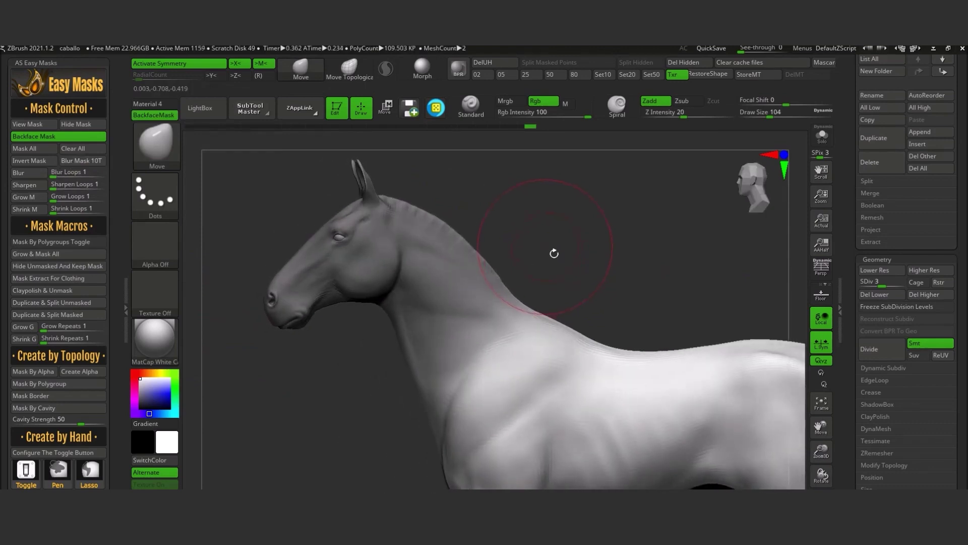
key(ctrl+shift+z)
key(ctrl+shift+z)
key(ctrl+shift+z)
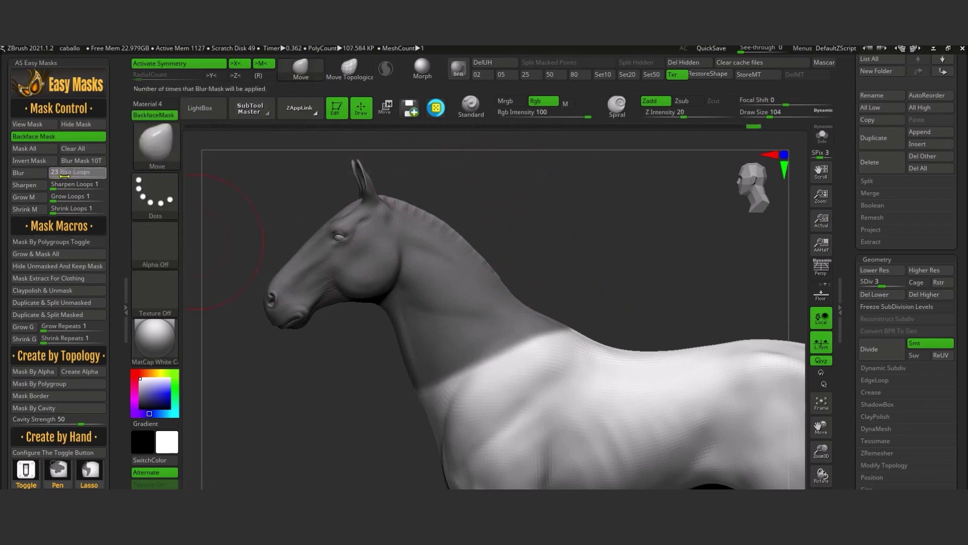
key(ctrl+z)
key(ctrl+z)
key(ctrl+z)
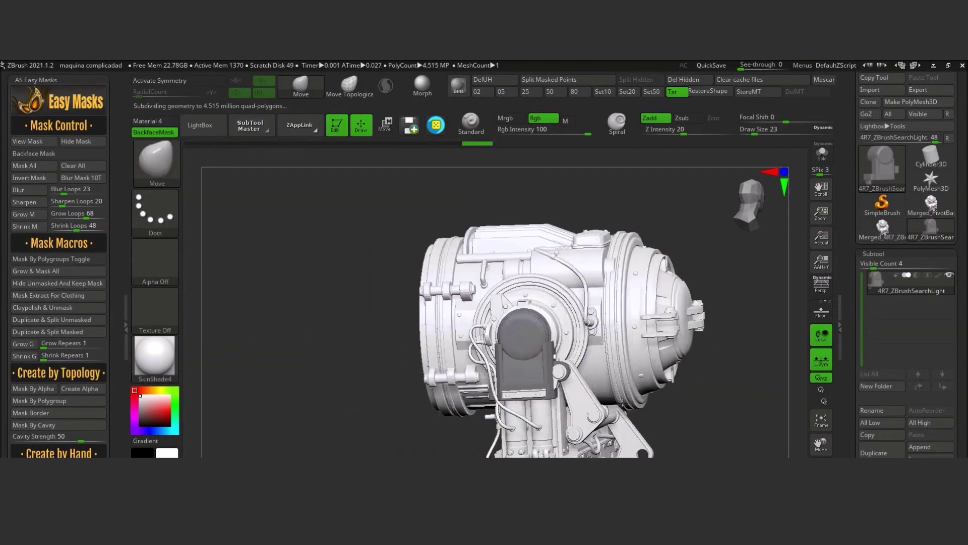
Mask the woman's chest, arms and hips with a mask macro and lasso, then invert the mask.
drag(599, 396, 583, 395)
click(77, 283)
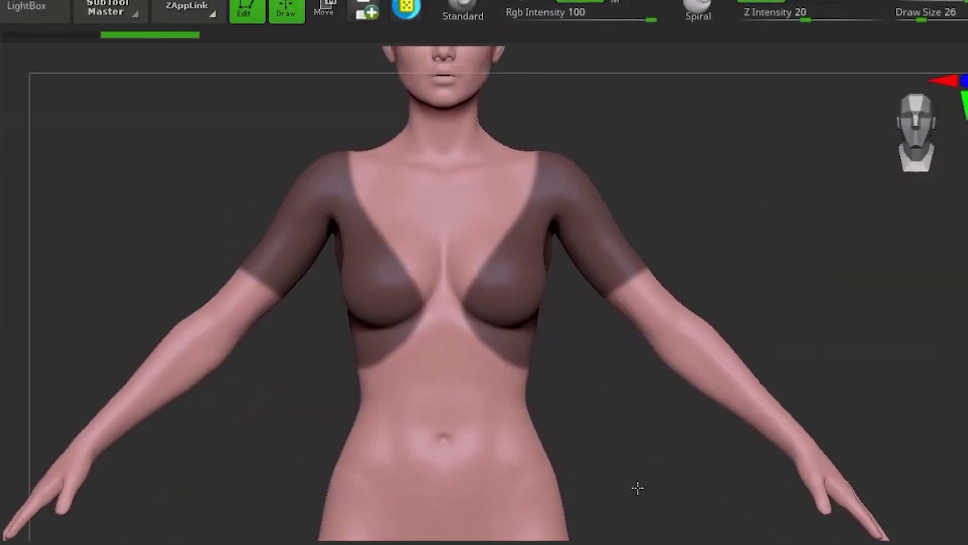
mouse_move(302, 434)
ctrl+mouse_down()
mouse_move(446, 451)
mouse_move(530, 523)
ctrl+mouse_up()
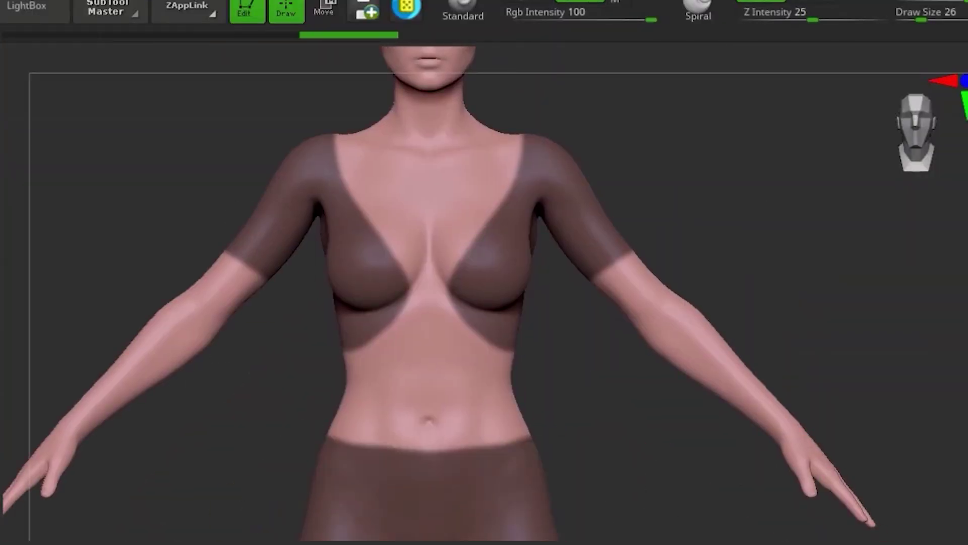
key(ctrl+i)
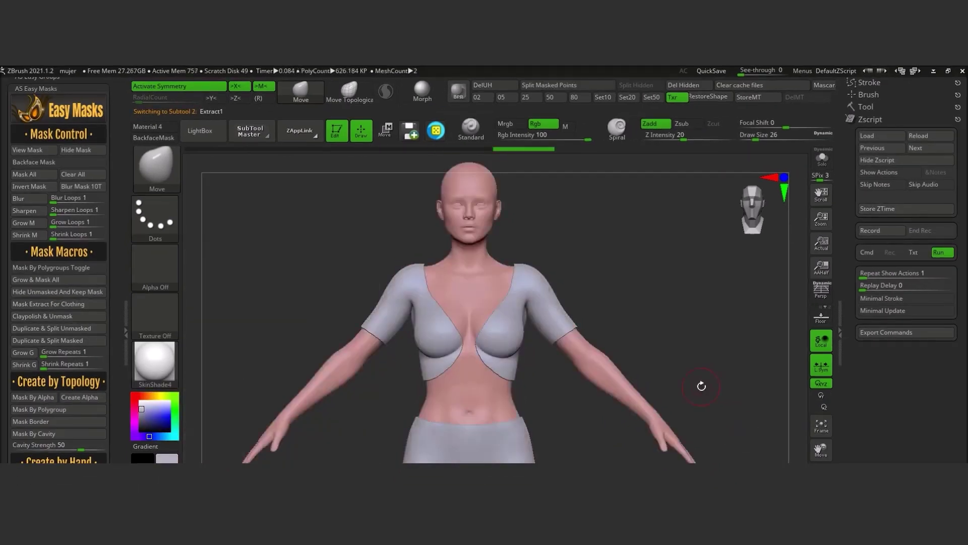
Switch from the mask tools to the mesh tools and show polygroup colours with wireframe.
drag(50, 88, 51, 256)
click(51, 256)
key(shift+f)
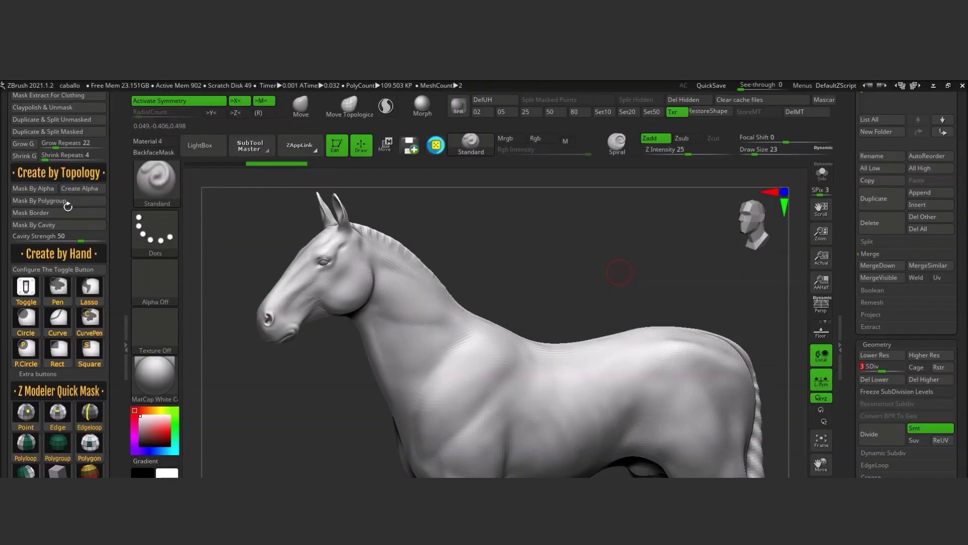
Toggle the horse's polyframe display, orbit it fully around, and reveal the extra plugin options.
key(shift+f)
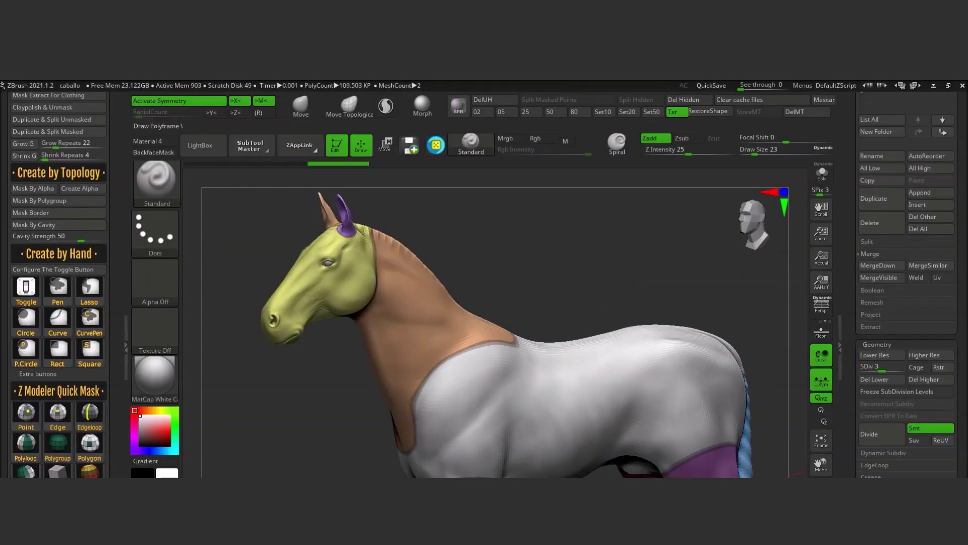
key(shift+f)
key(ctrl)
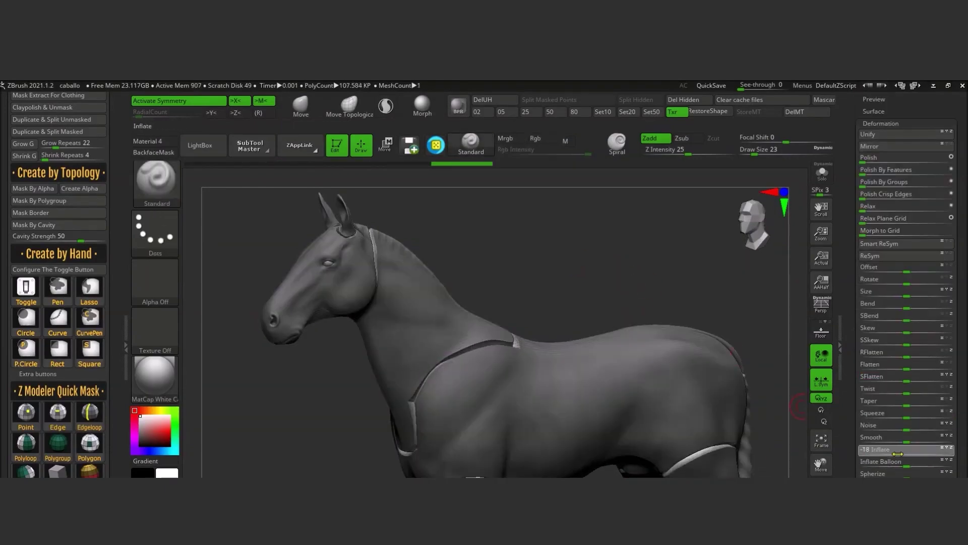
drag(540, 263, 358, 317)
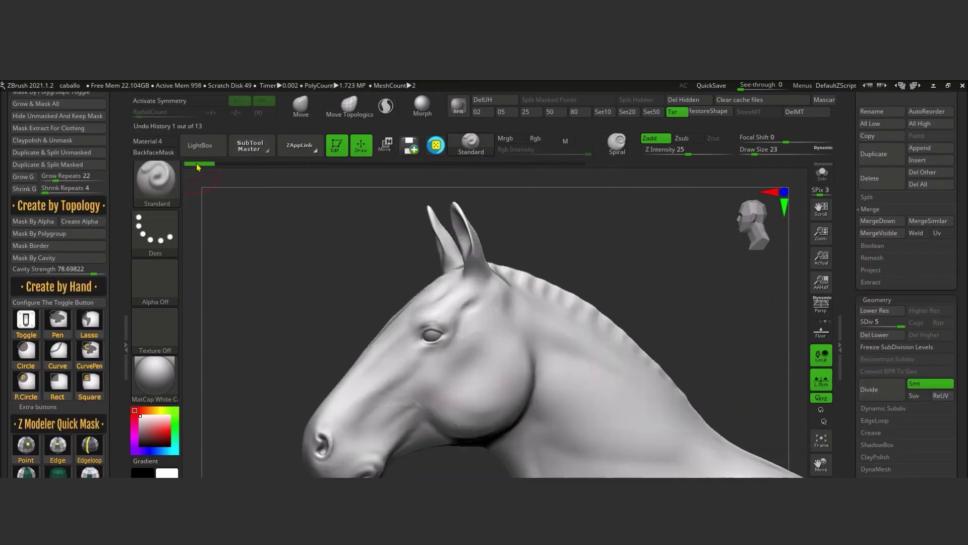
click(36, 406)
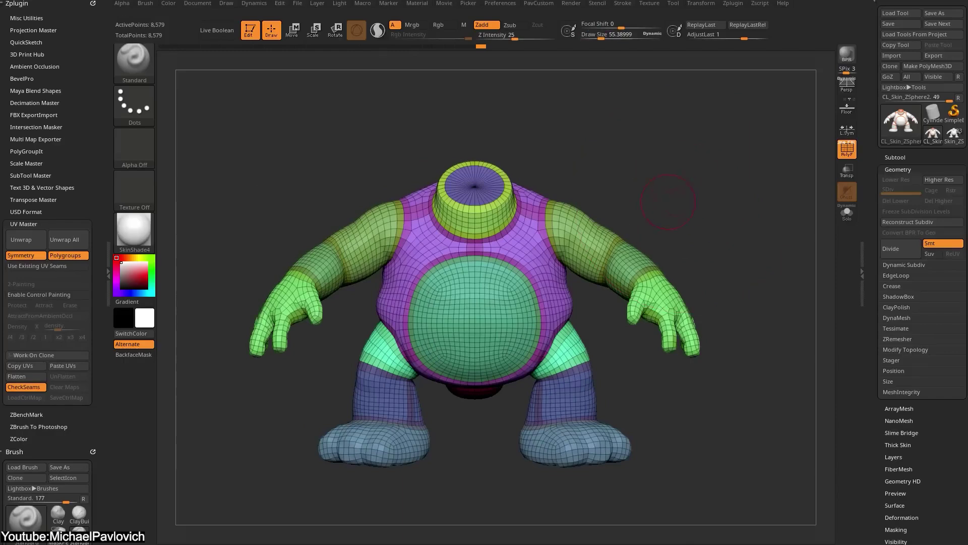
Turn off the seam display, reposition the head's lower green UV island, and enable control painting.
click(25, 376)
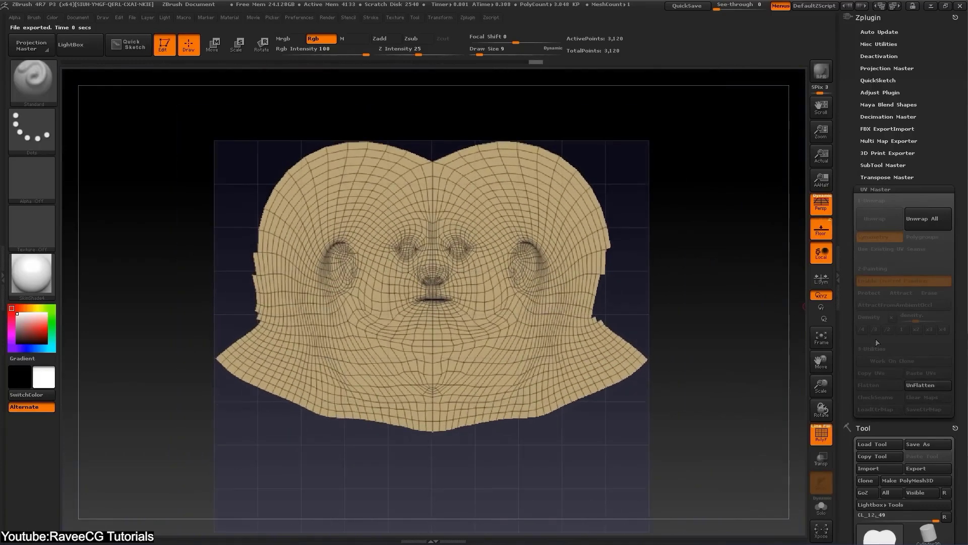
alt+drag(720, 220, 669, 248)
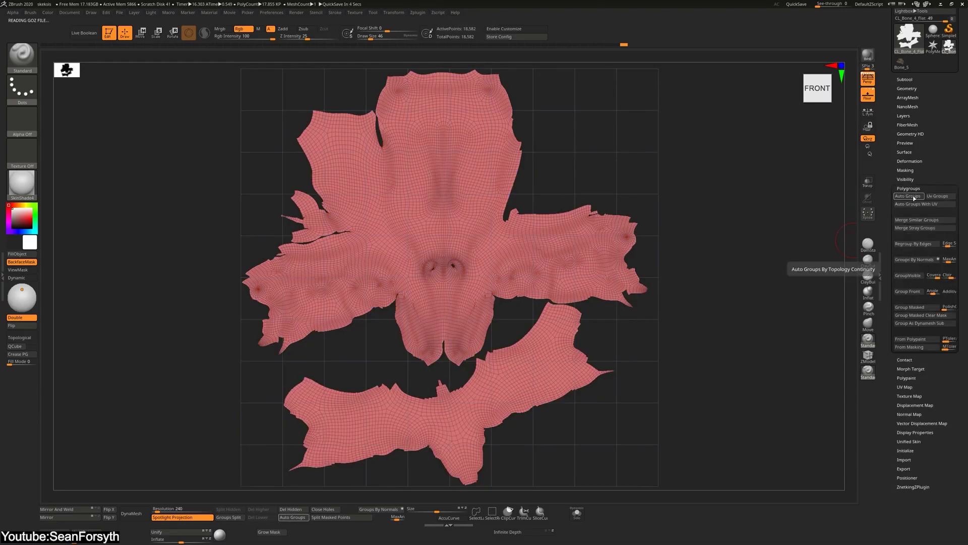
drag(529, 454, 519, 400)
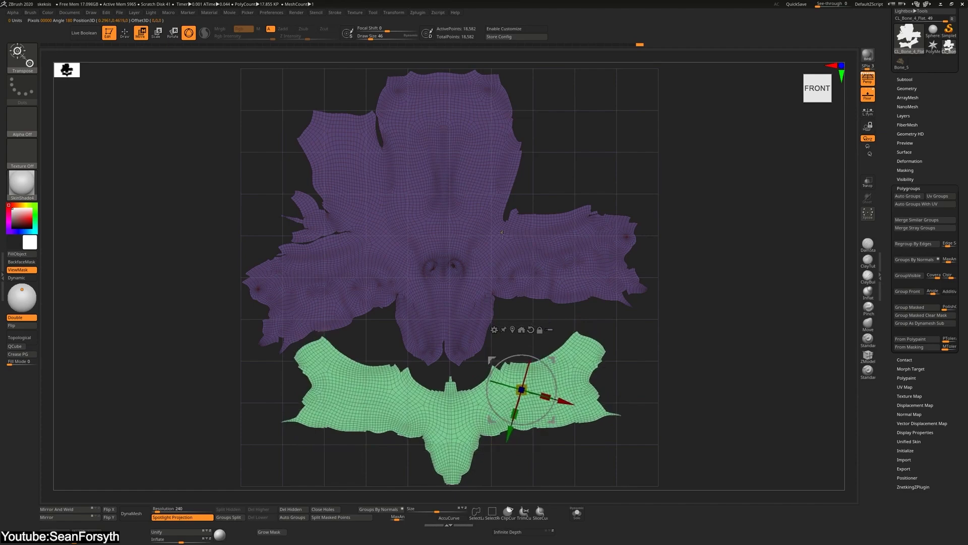
click(453, 278)
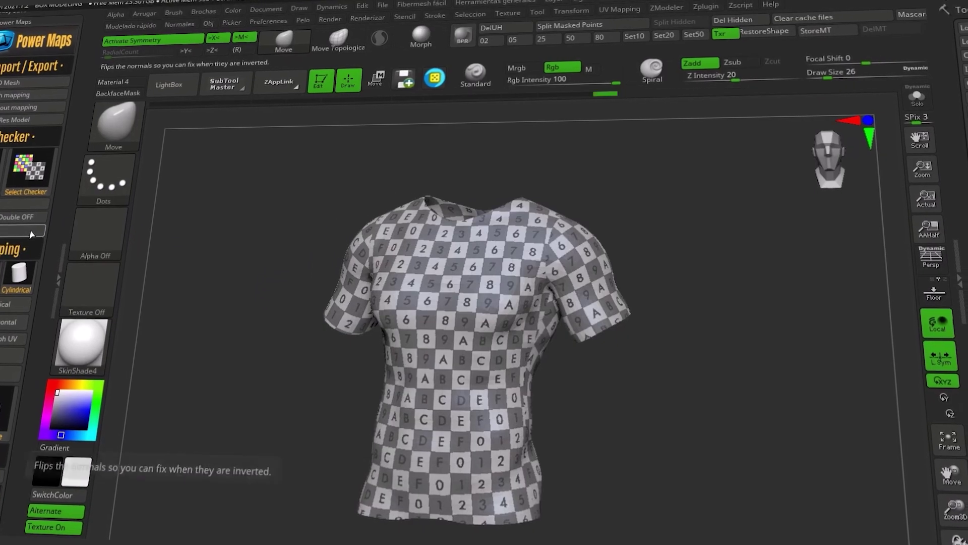
Toggle the shirt's flipped normals and apply the colourful lettered checker texture.
click(44, 232)
click(35, 234)
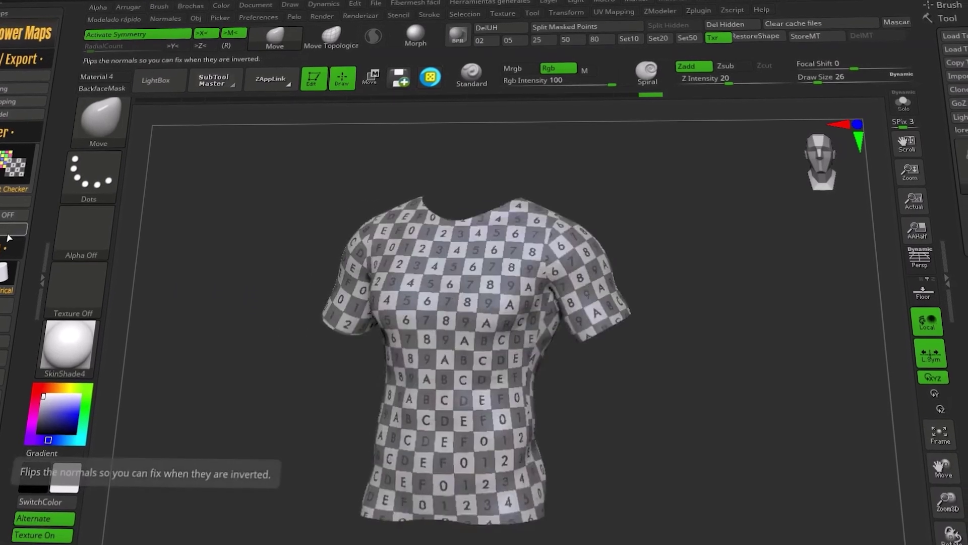
click(15, 231)
click(15, 231)
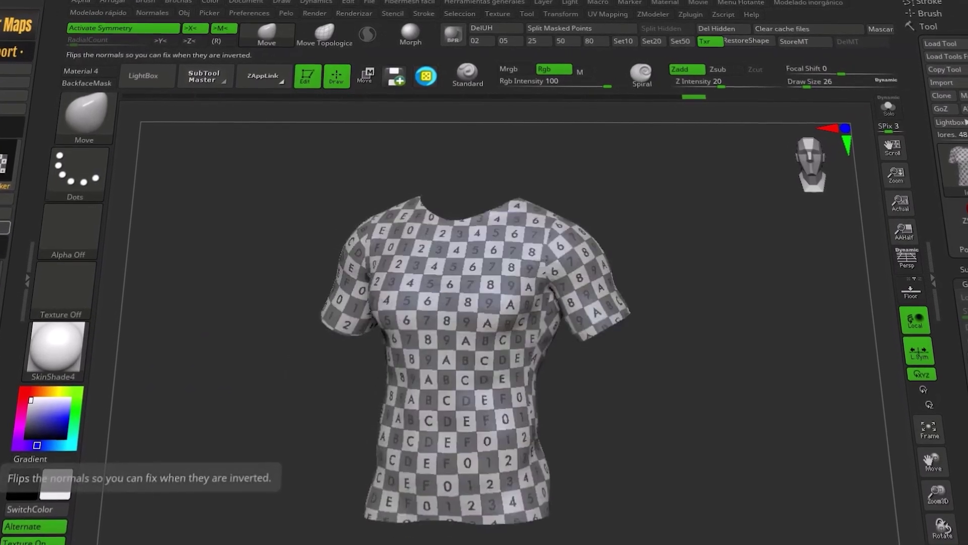
click(427, 76)
click(437, 80)
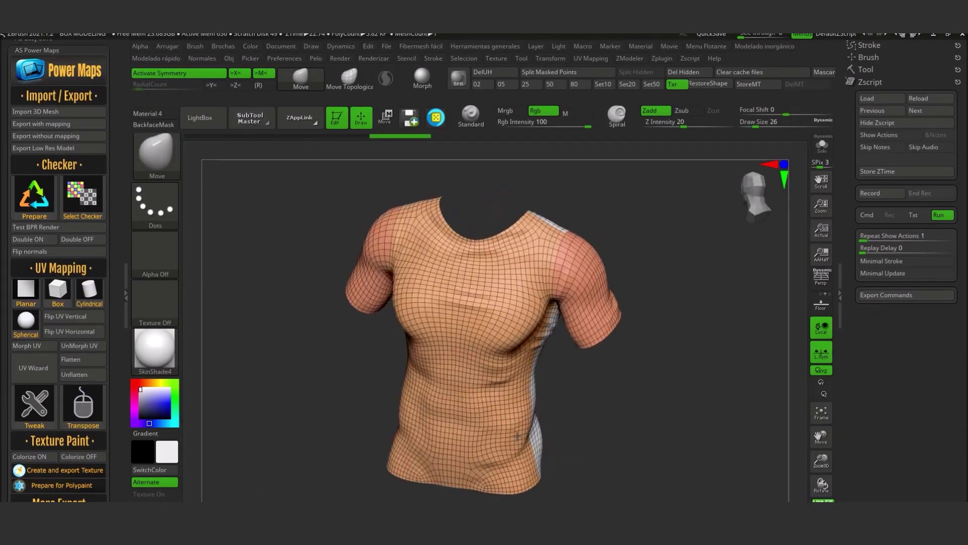
Export the shirt as OBJ with mapping and as 'export without mapping'.
click(41, 123)
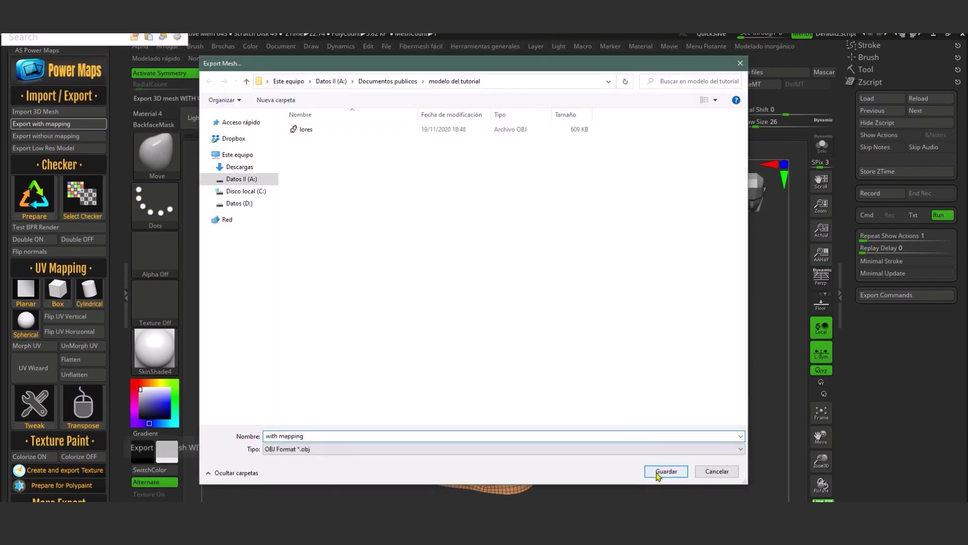
click(666, 471)
click(46, 136)
text(export w)
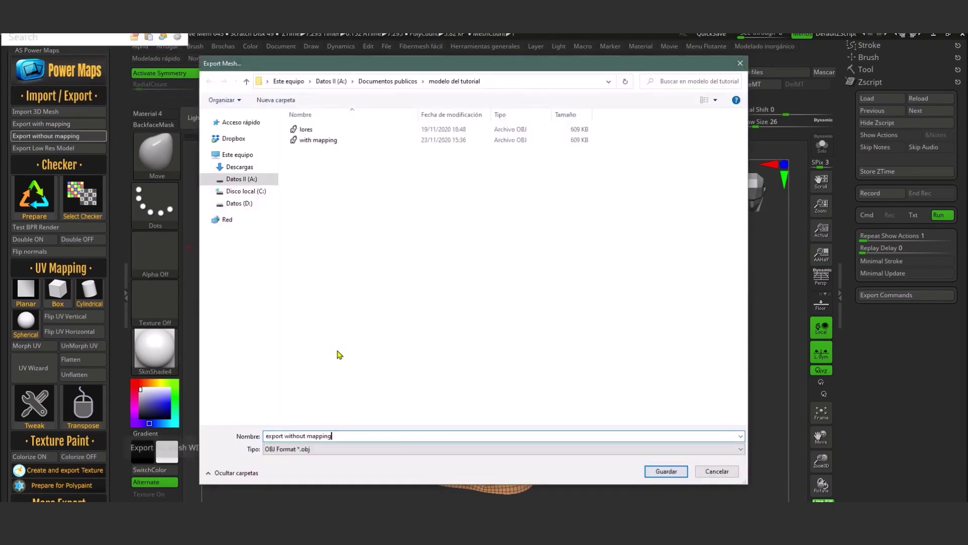
text(ithout mapping)
key(Return)
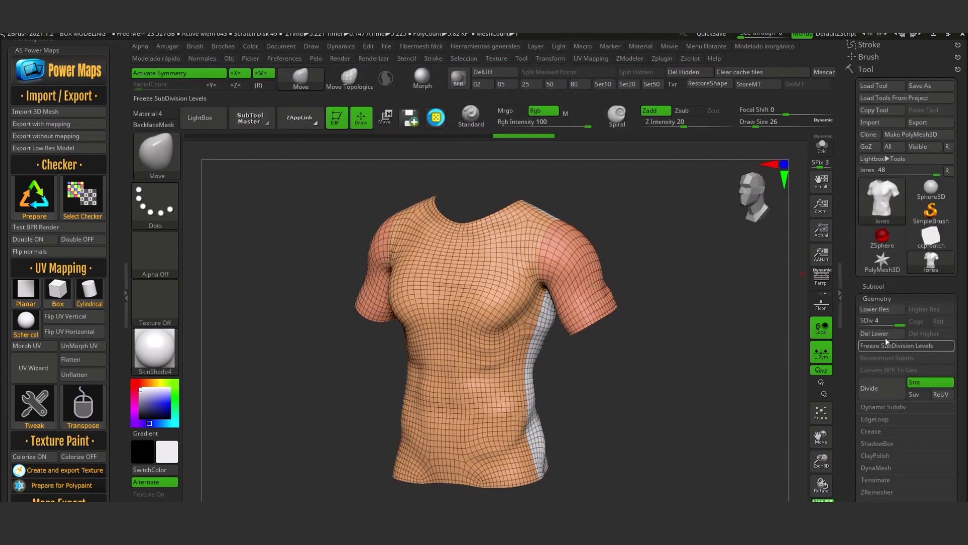
Divide the shirt and export its low-resolution model.
click(881, 385)
click(86, 149)
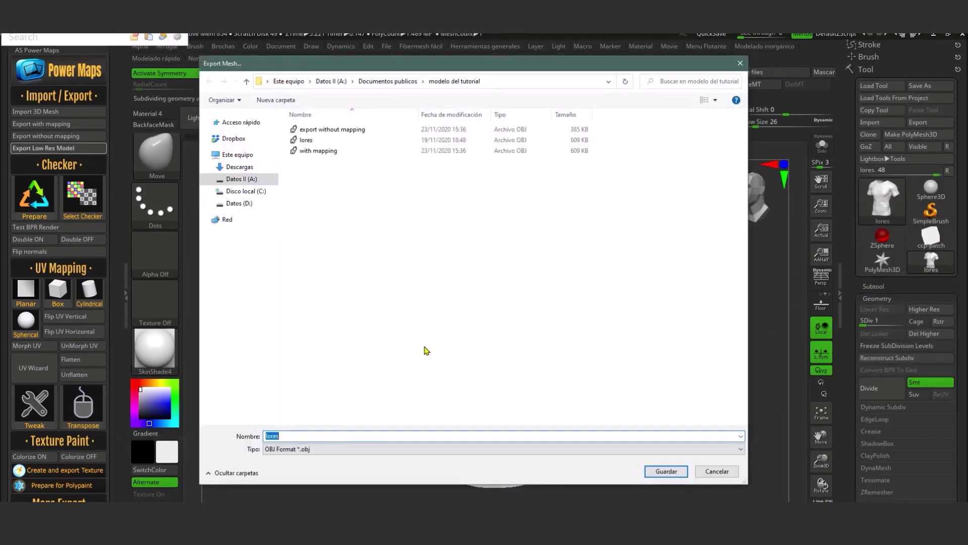
key(Return)
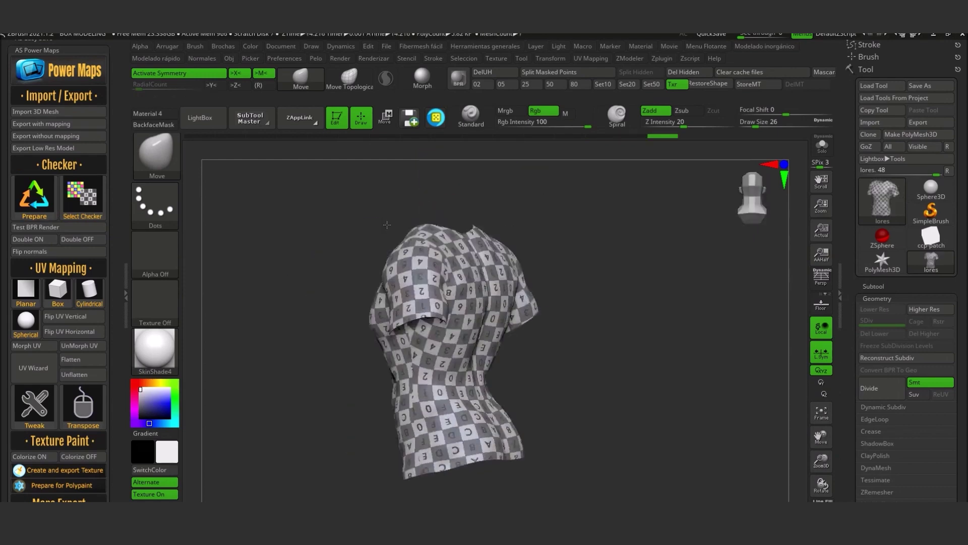
drag(387, 225, 330, 310)
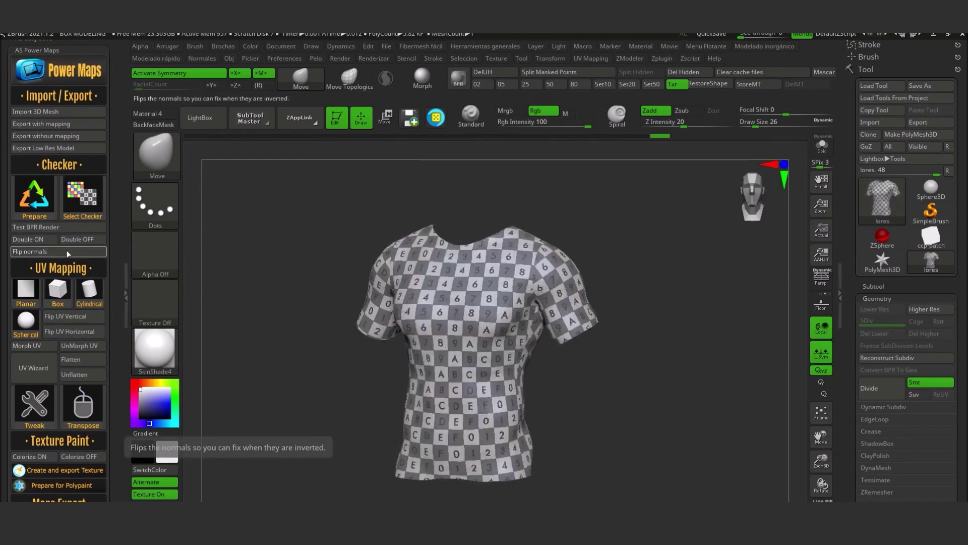
Pick a different checker, run a test BPR render, and flip the UVs horizontally.
click(83, 196)
click(74, 227)
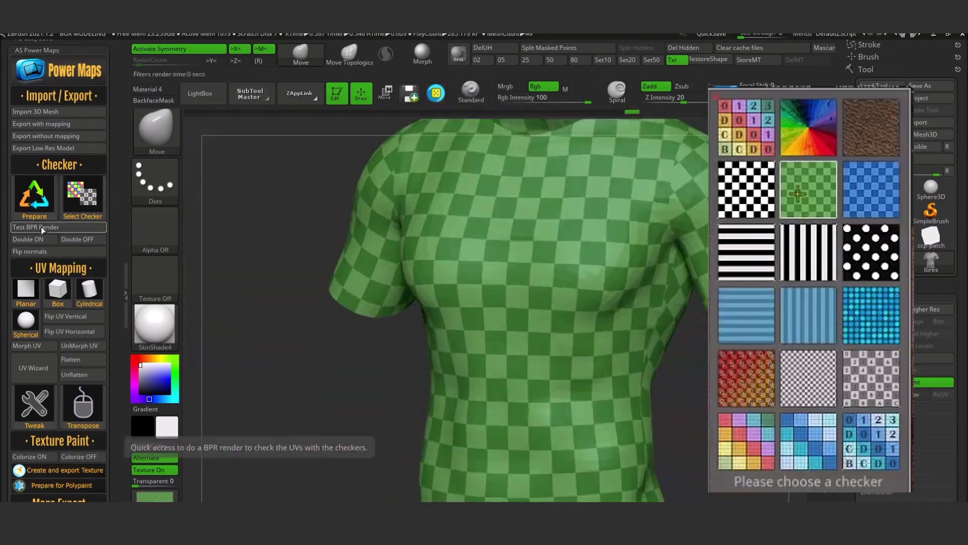
click(89, 228)
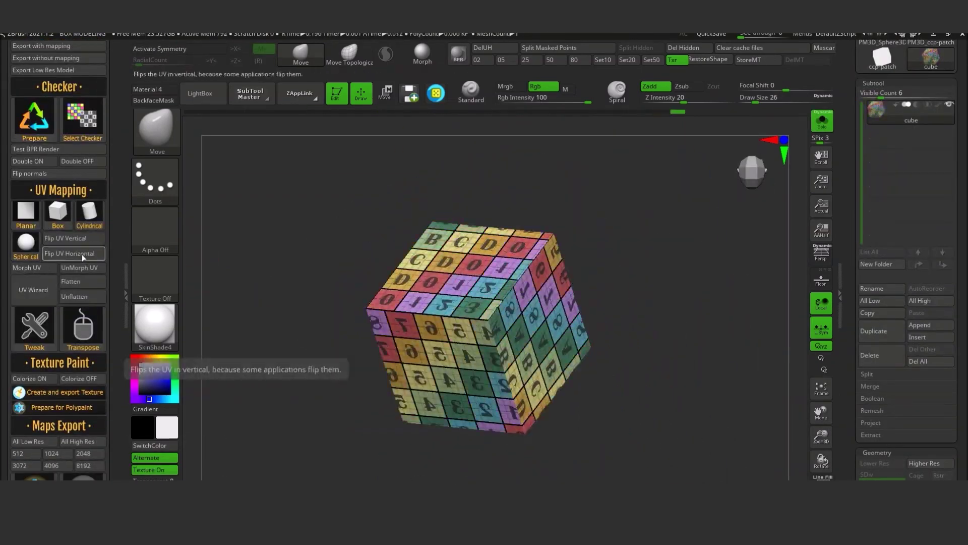
click(82, 254)
click(473, 176)
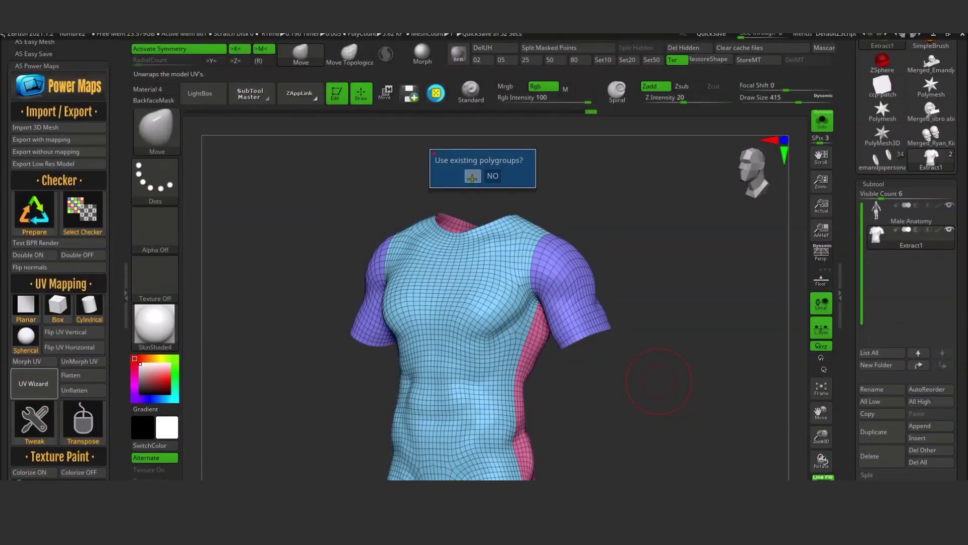
Flatten the shirt into UV pieces and mask all pieces except the green one.
click(84, 378)
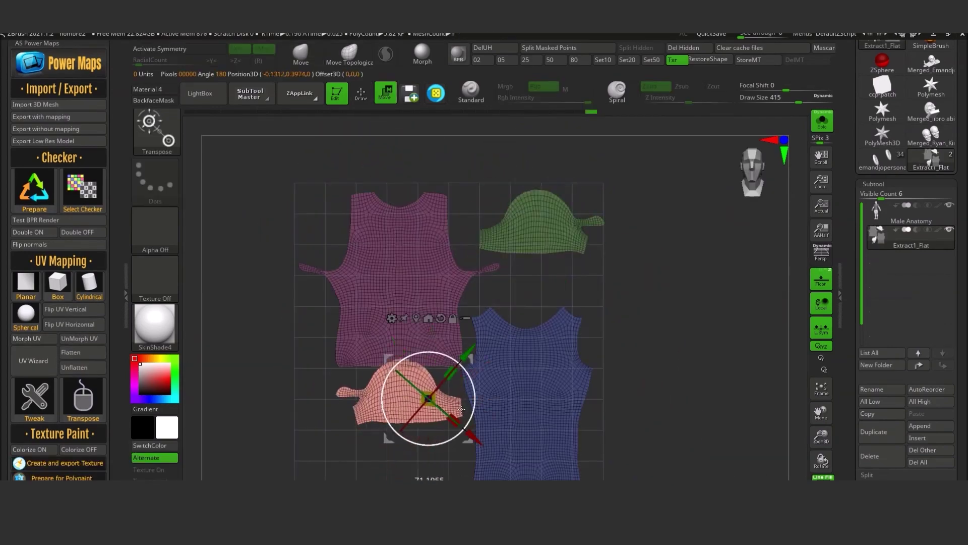
ctrl+drag(649, 357, 641, 345)
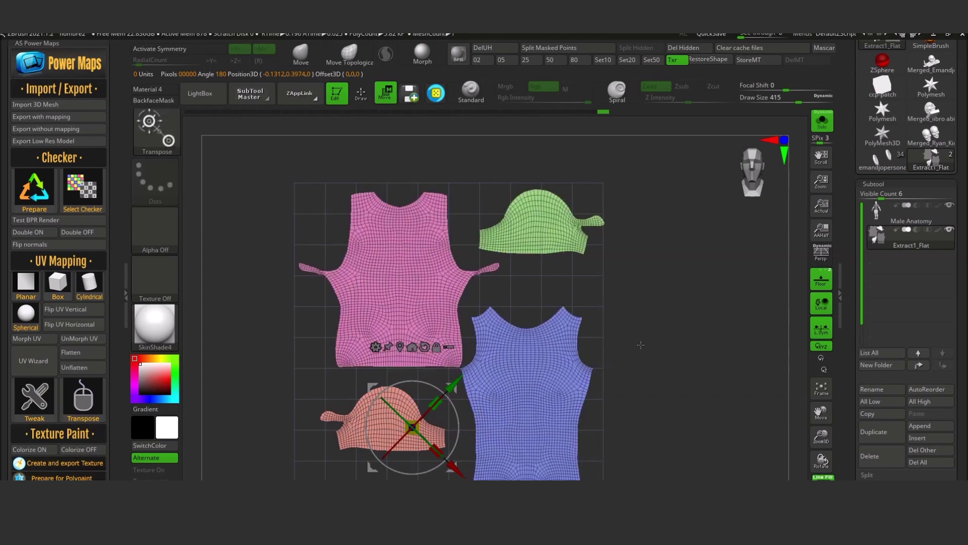
ctrl+click(585, 227)
ctrl+drag(263, 323, 242, 332)
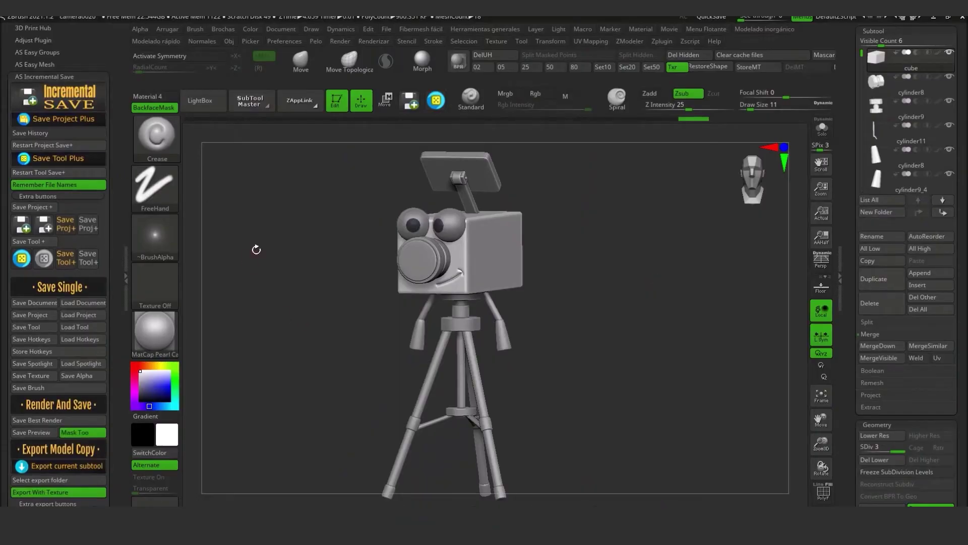
Save the project as cameratoon, enable Save History, and save two incremental copies.
click(63, 118)
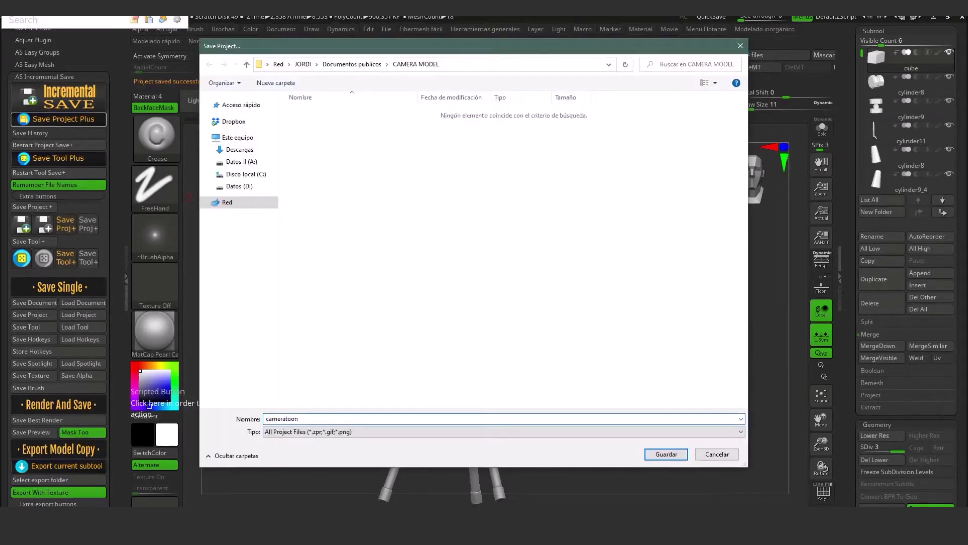
key(Return)
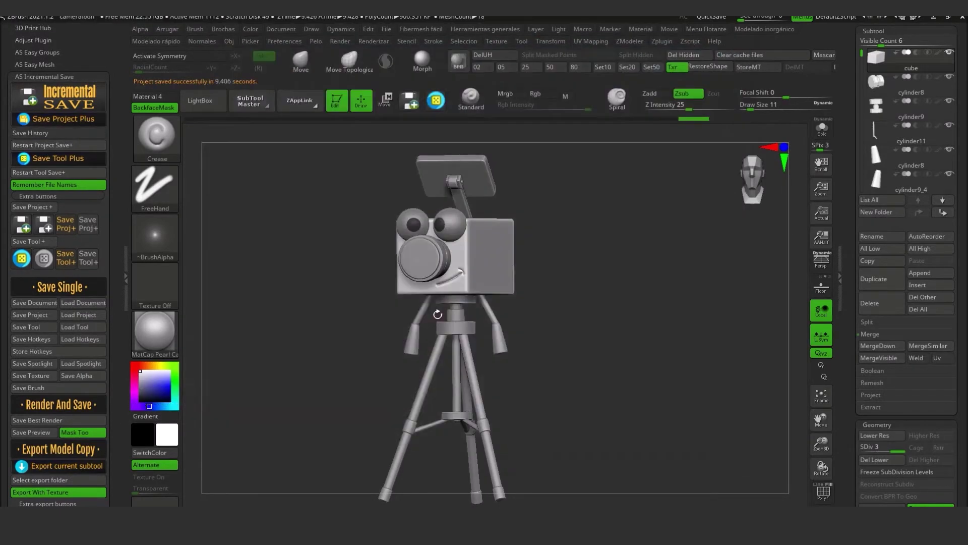
click(81, 130)
click(81, 123)
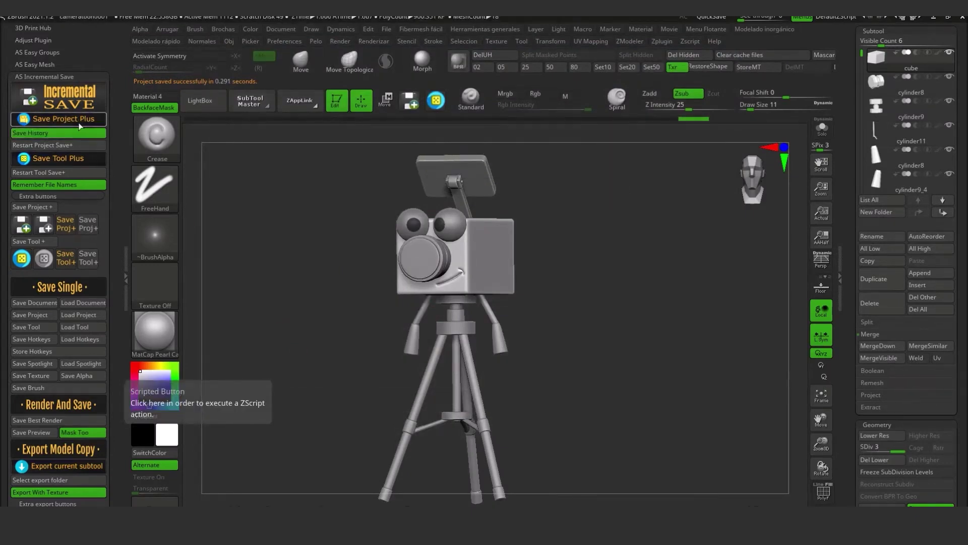
click(81, 121)
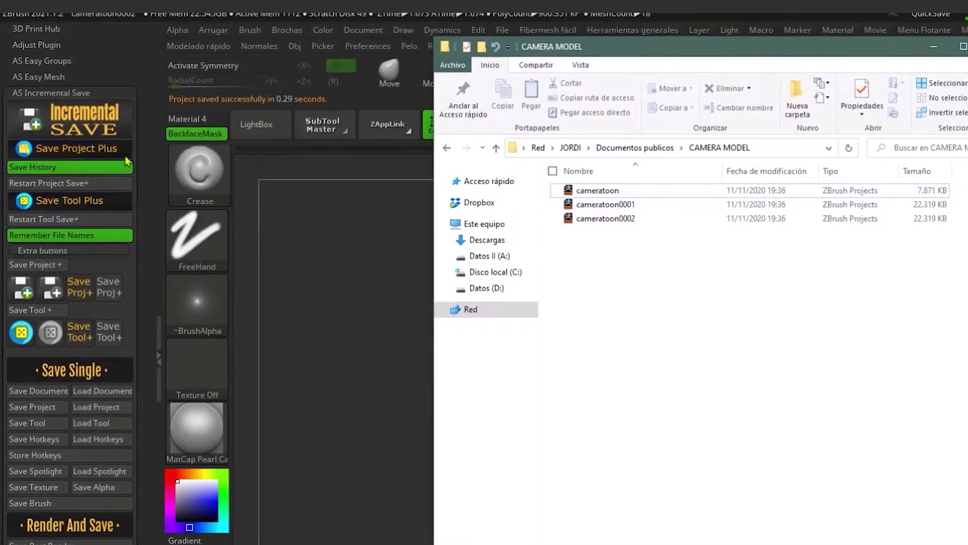
Save another incremental cameratoon copy, then save the camera as a tool.
click(151, 182)
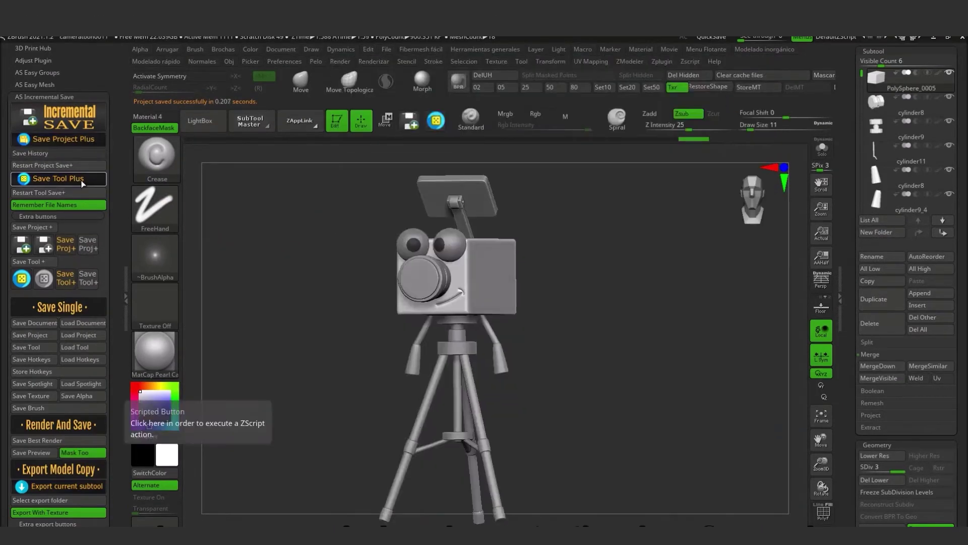
click(58, 171)
Create a new 'tool' folder in the save dialog and save the camera tool there.
right_click(335, 188)
click(359, 361)
text(tooltool)
key(Return)
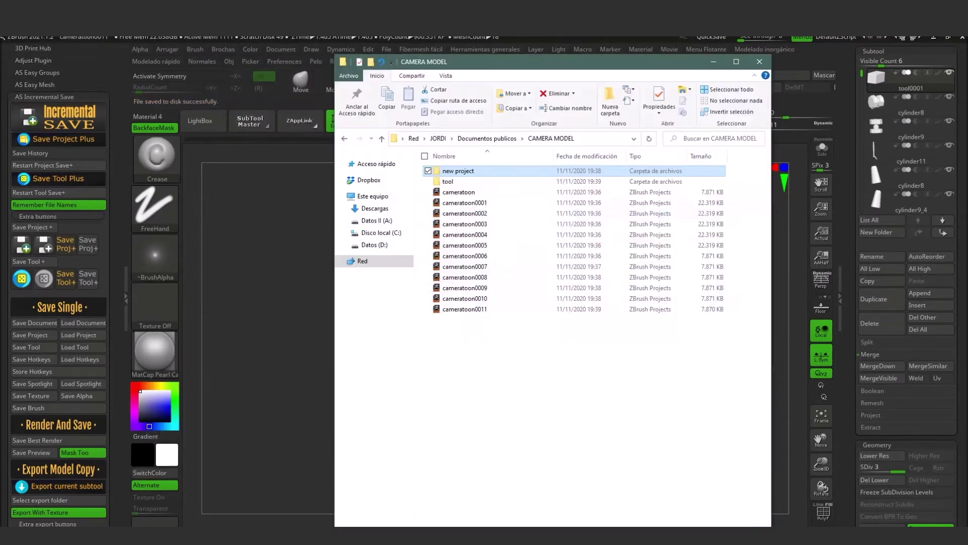
double_click(448, 181)
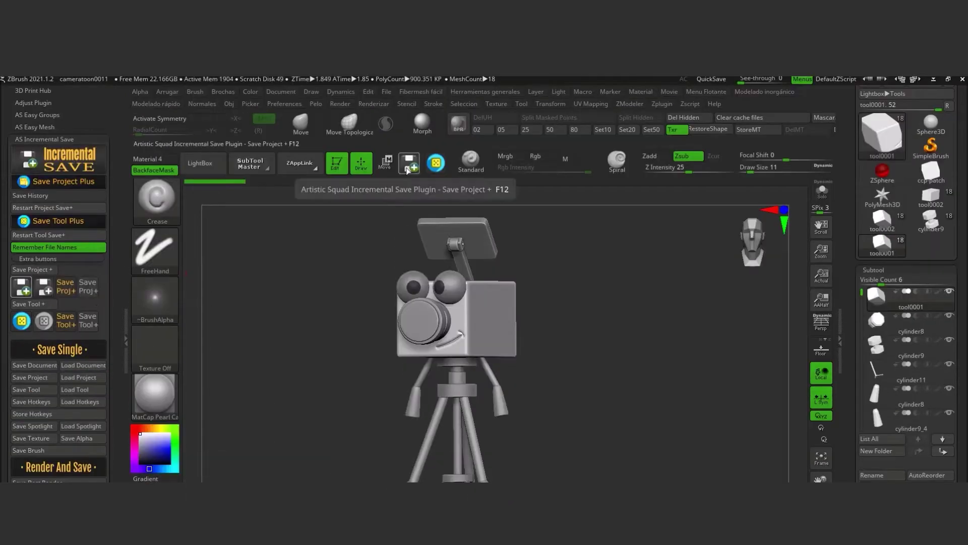
Hide the extra save buttons, then save the best render, its mask, and the preview as images.
click(55, 258)
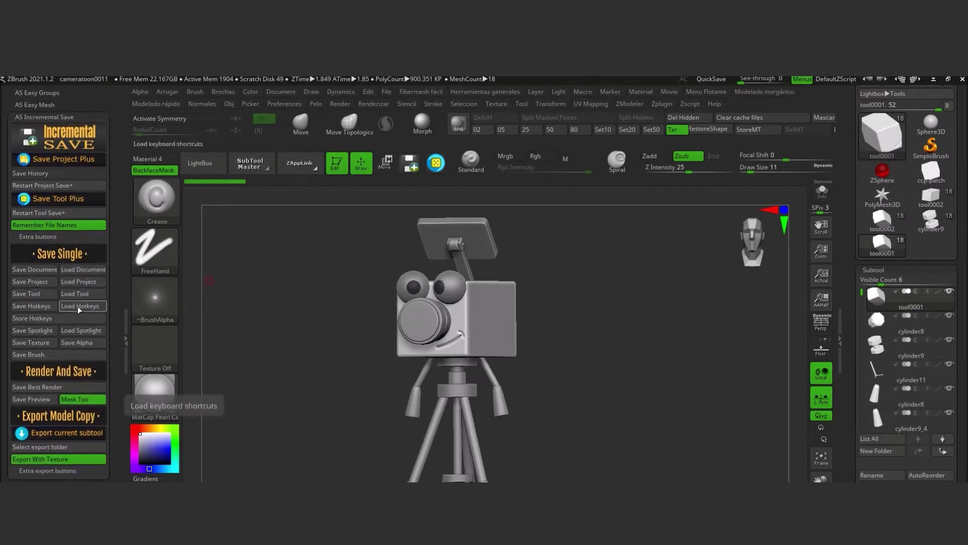
click(83, 388)
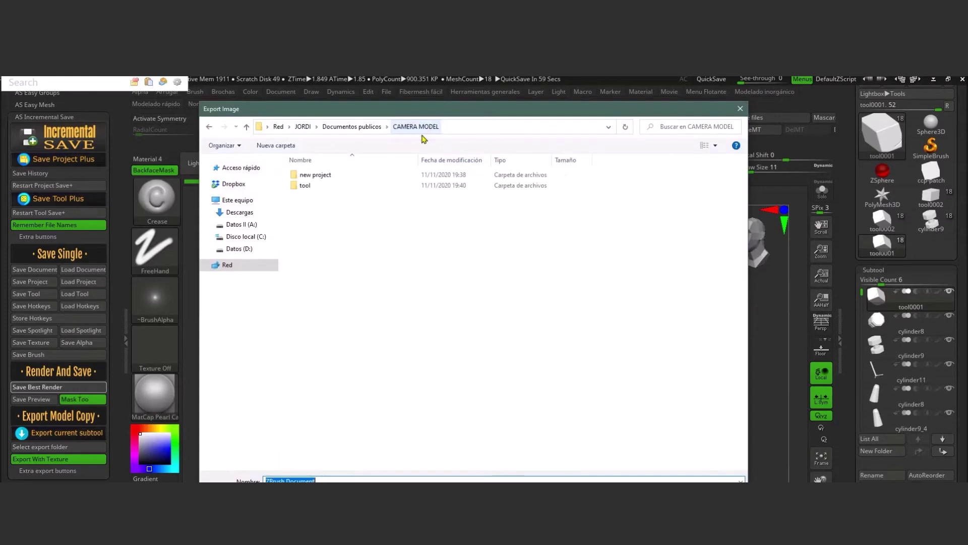
key(Return)
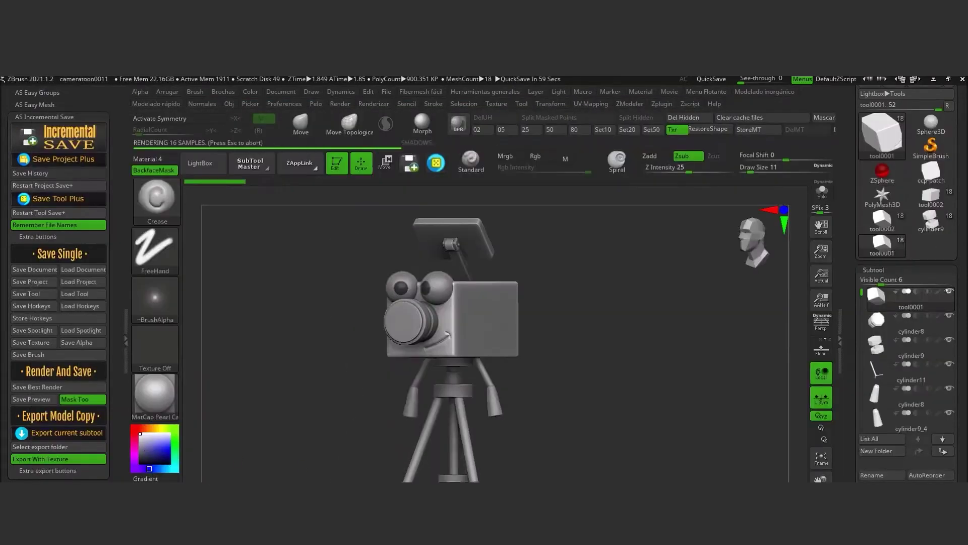
key(Return)
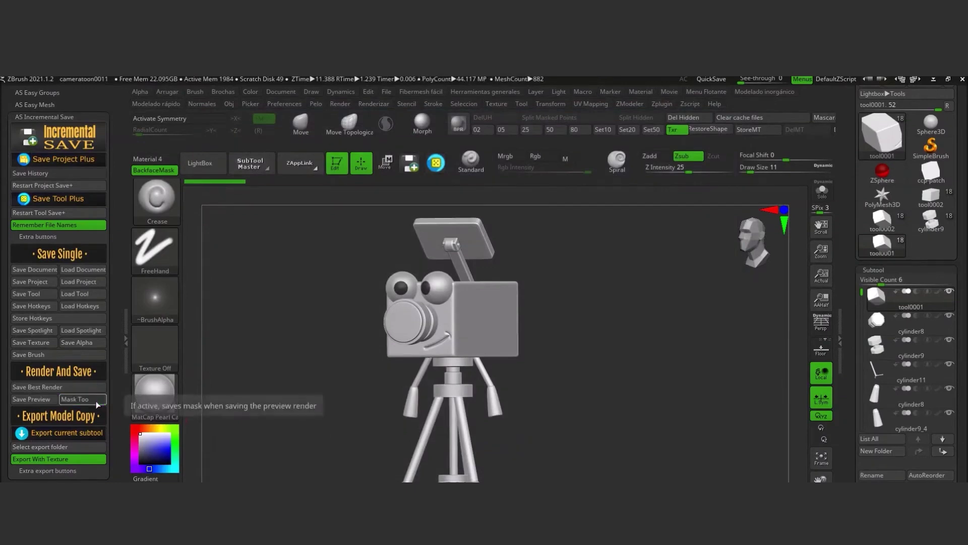
click(41, 402)
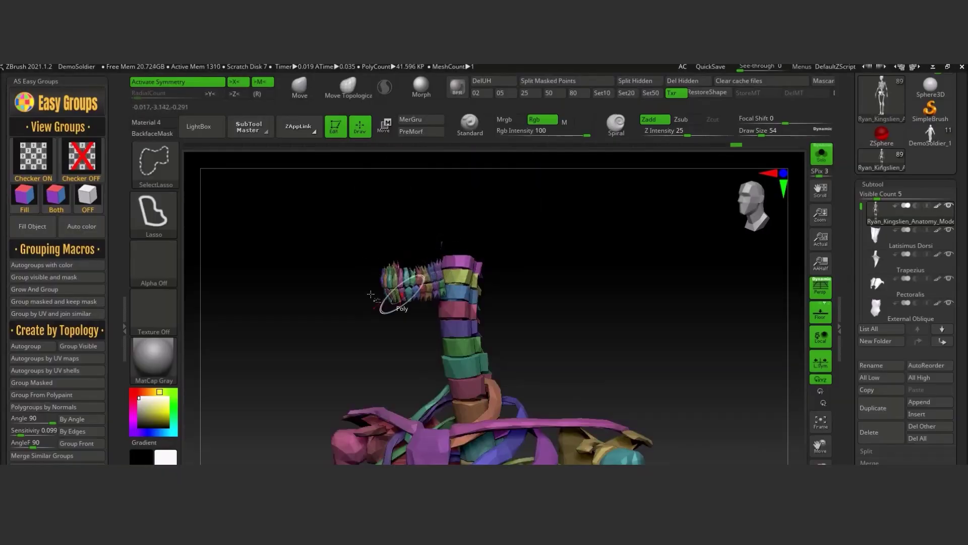
Isolate the skull and jaw, group and mask them, then unhide the whole skeleton.
ctrl+shift+drag(321, 306, 315, 305)
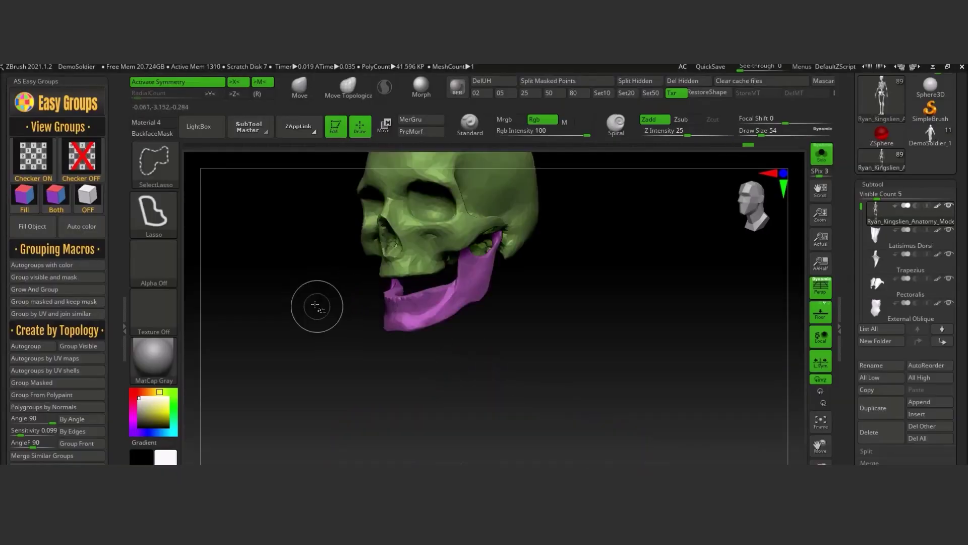
click(75, 279)
ctrl+shift+click(313, 323)
drag(369, 293, 427, 287)
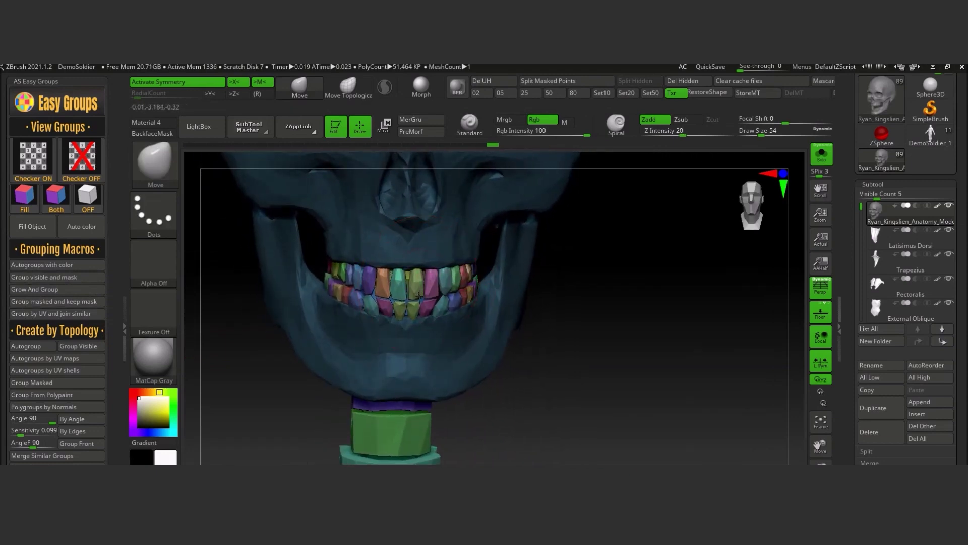
drag(419, 296, 443, 297)
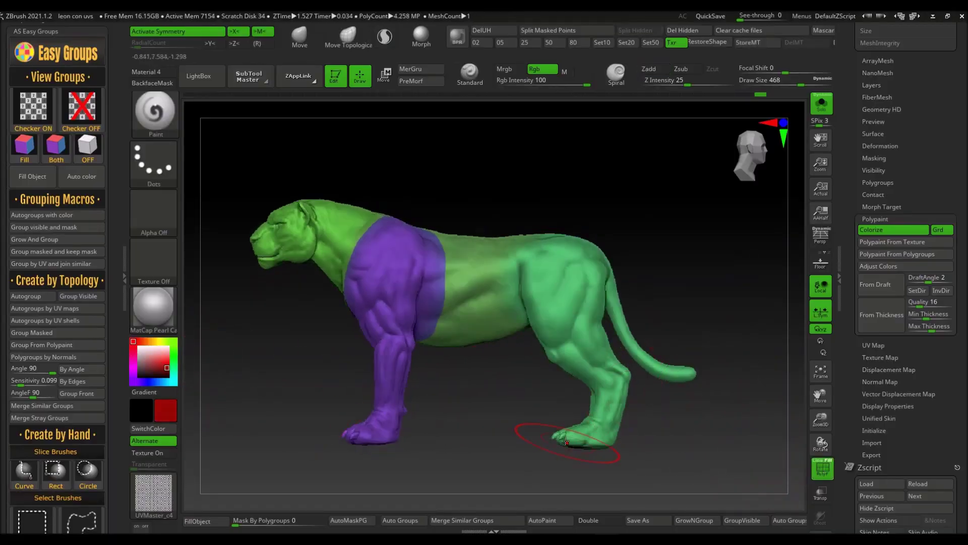
Paint red on the rear foot and thigh, then create polygroups from the painted colours.
key(shift+f)
drag(565, 441, 600, 424)
mouse_move(568, 334)
mouse_down()
mouse_move(549, 272)
mouse_move(565, 262)
mouse_up()
click(822, 468)
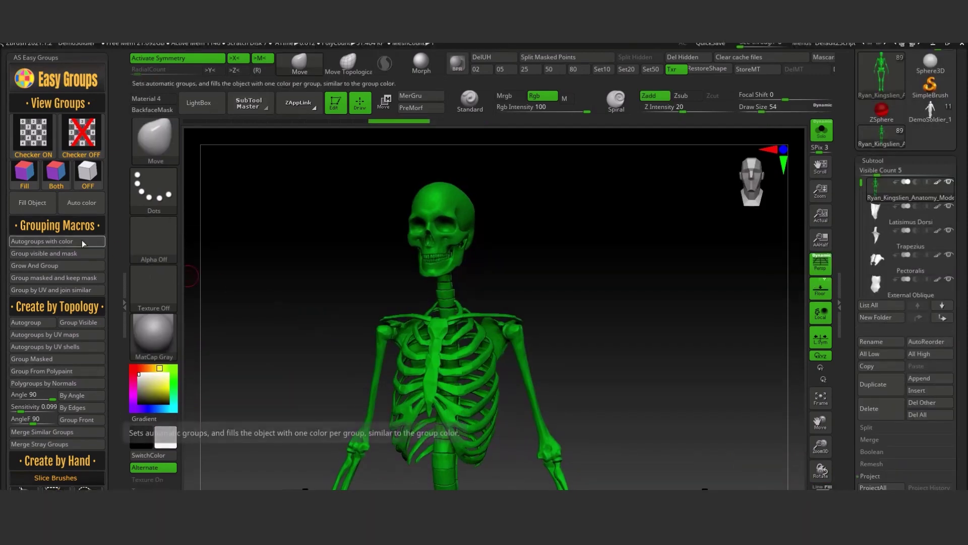
click(81, 240)
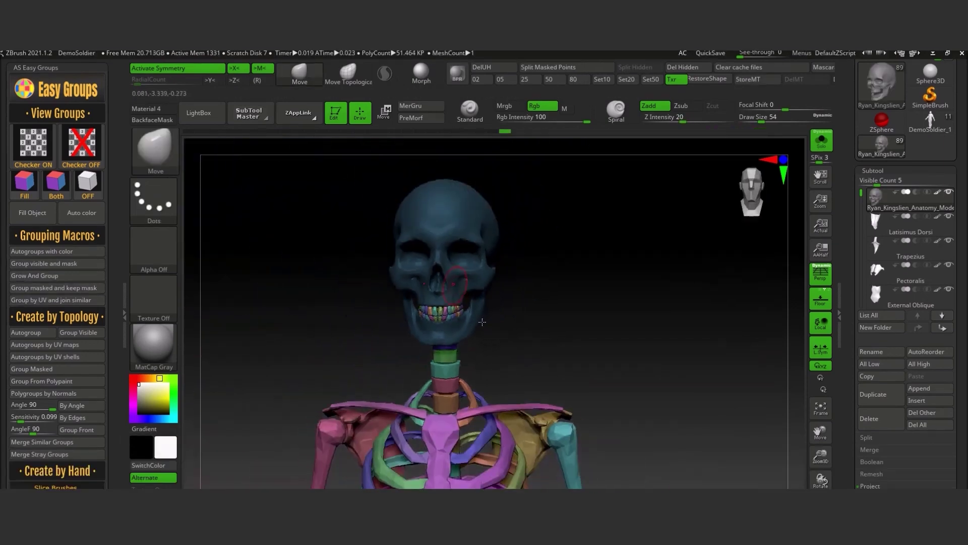
Hide all but the skull top, then paint red from the lion's hind foot up the thigh.
drag(398, 200, 563, 396)
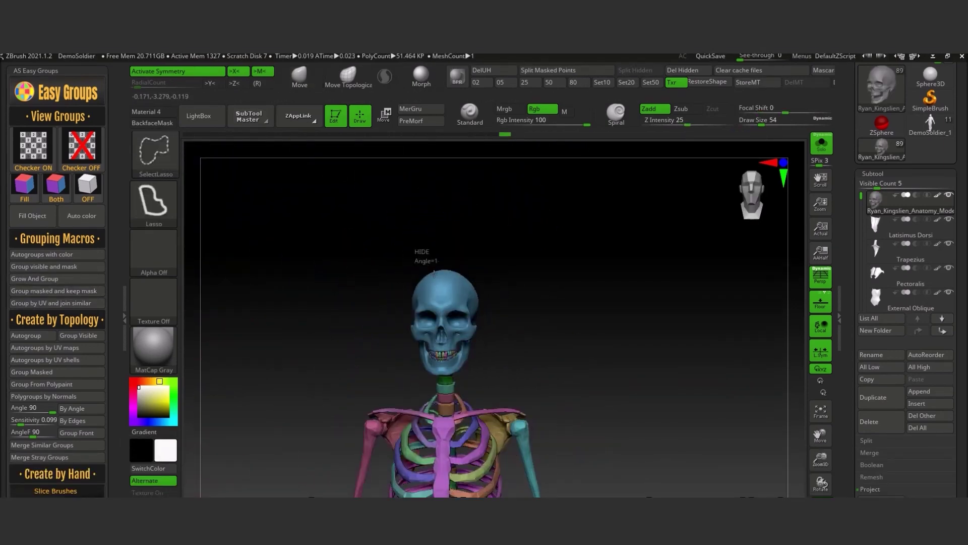
ctrl+shift+click(434, 274)
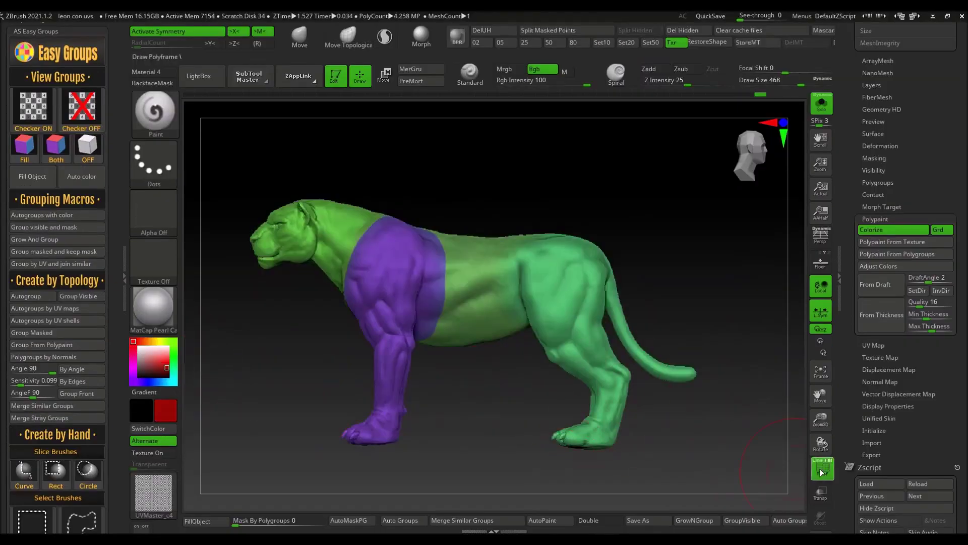
click(822, 469)
mouse_move(585, 433)
mouse_down()
mouse_move(605, 385)
mouse_move(595, 382)
mouse_move(555, 281)
mouse_up()
key(shift+f)
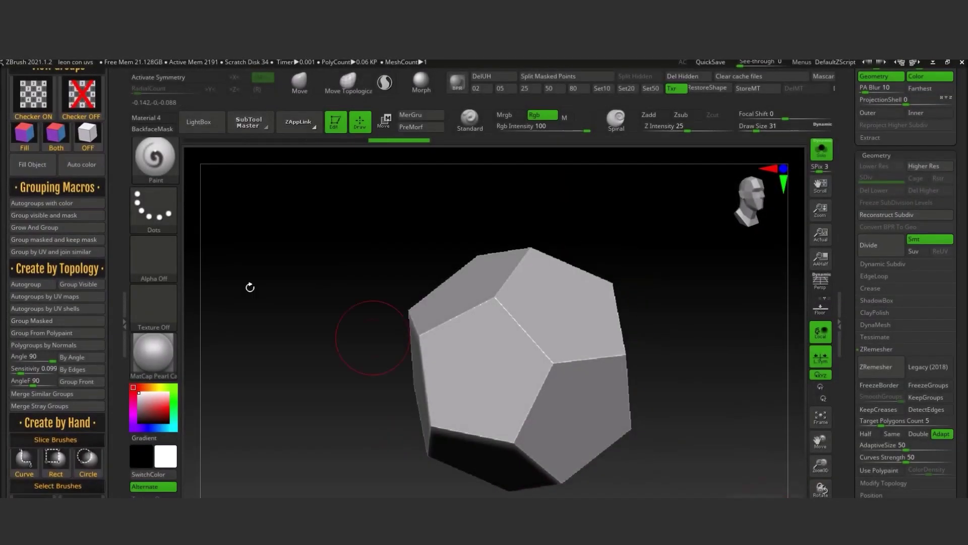
Put the dodecahedron into one polygroup and regroup the lion by UV, joining similar groups.
click(61, 143)
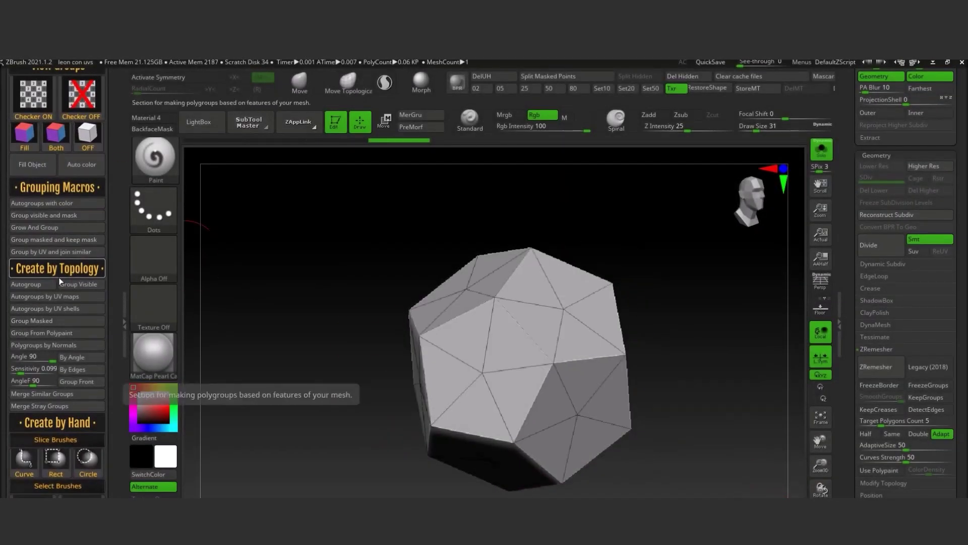
click(36, 285)
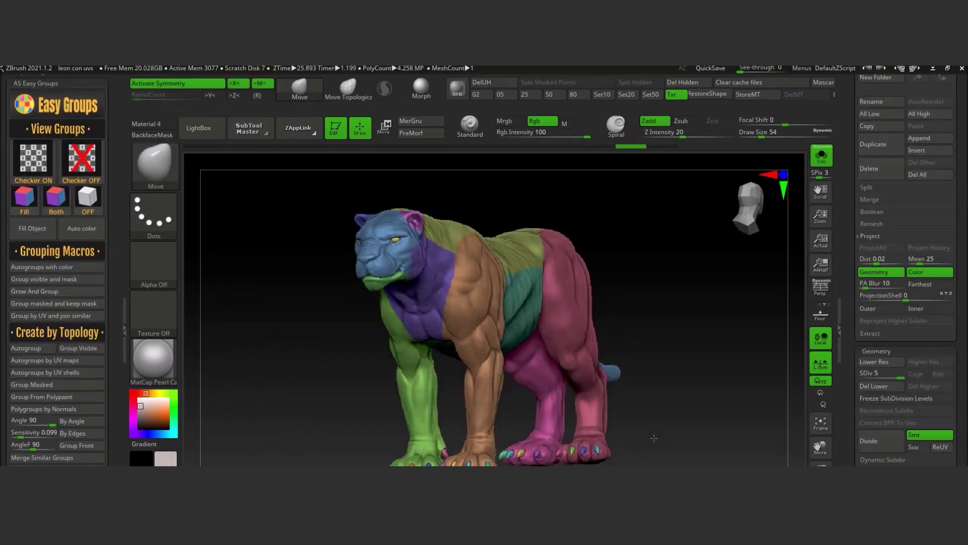
drag(654, 438, 798, 437)
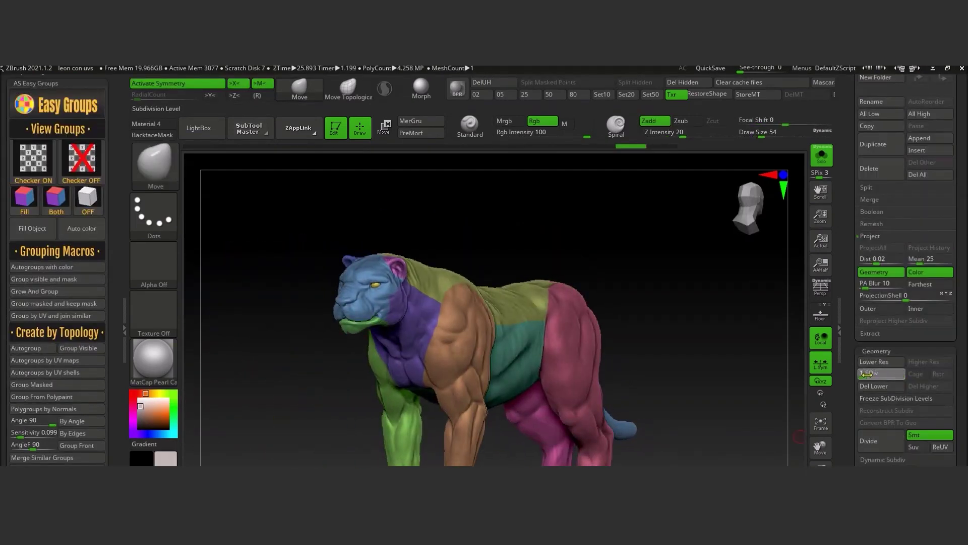
click(50, 315)
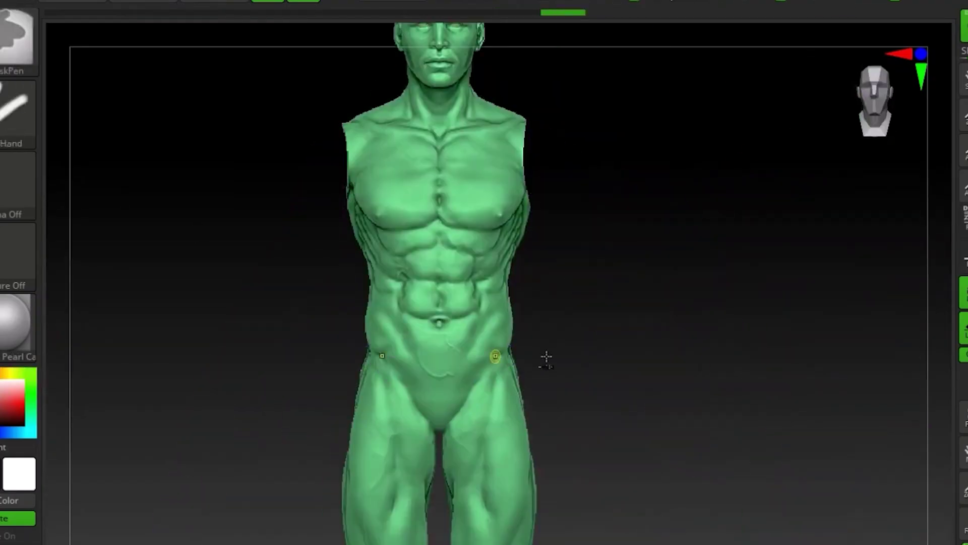
Slice the arm off the green torso, then orbit the dragon head sculpt to its underside and back.
drag(567, 308, 439, 520)
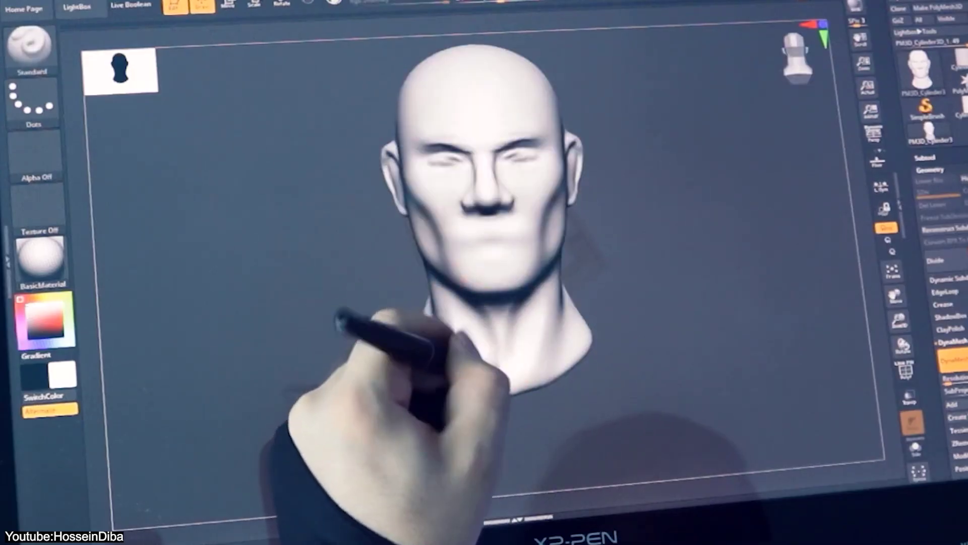
mouse_move(290, 353)
mouse_down()
mouse_move(367, 270)
mouse_move(302, 232)
mouse_move(804, 315)
mouse_up()
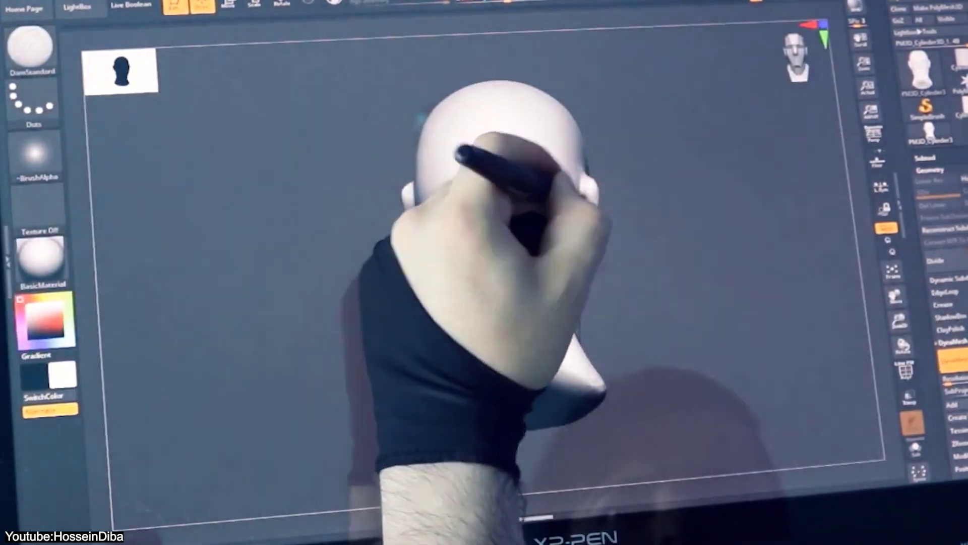
drag(618, 243, 367, 183)
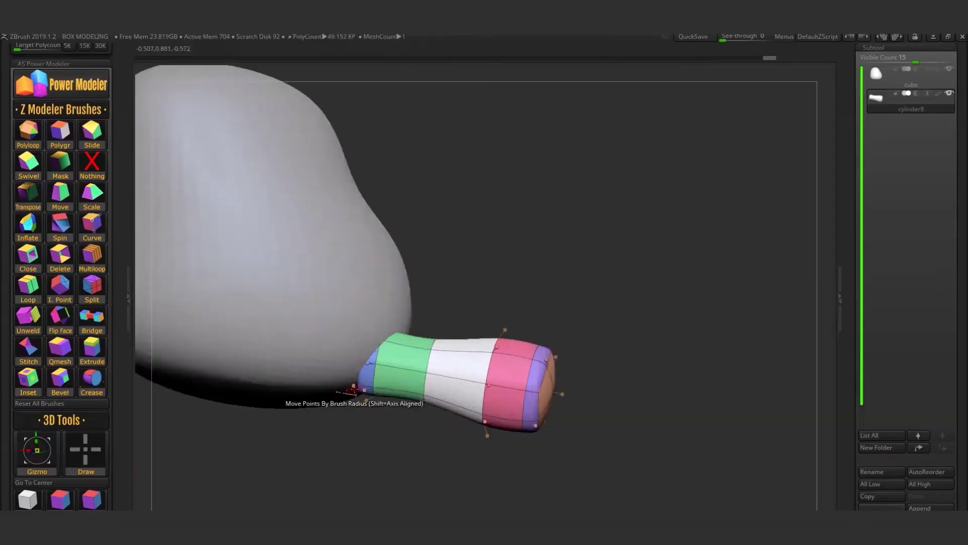
Bring up the shape's Mirror options, then pan the view across the voodoo doll and staff.
click(261, 104)
click(236, 240)
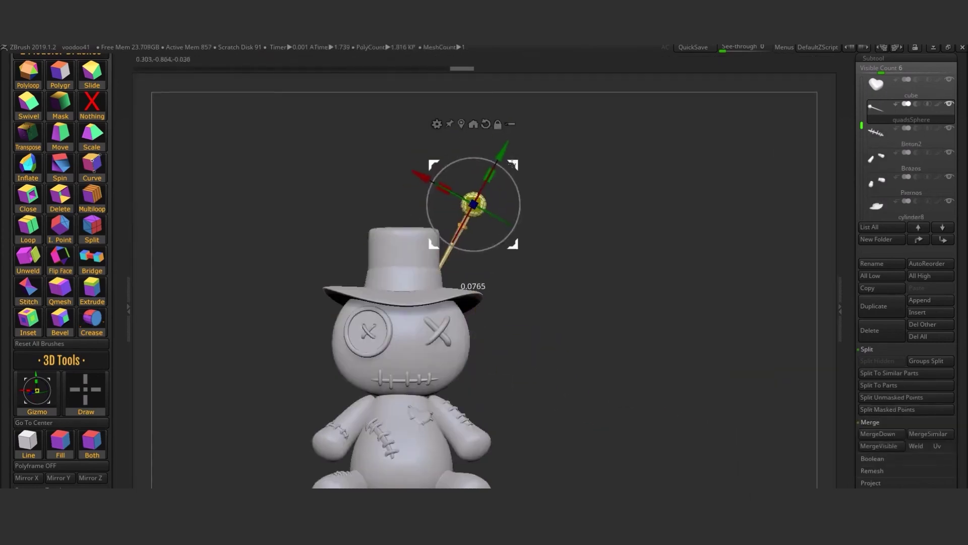
alt+drag(512, 164, 483, 193)
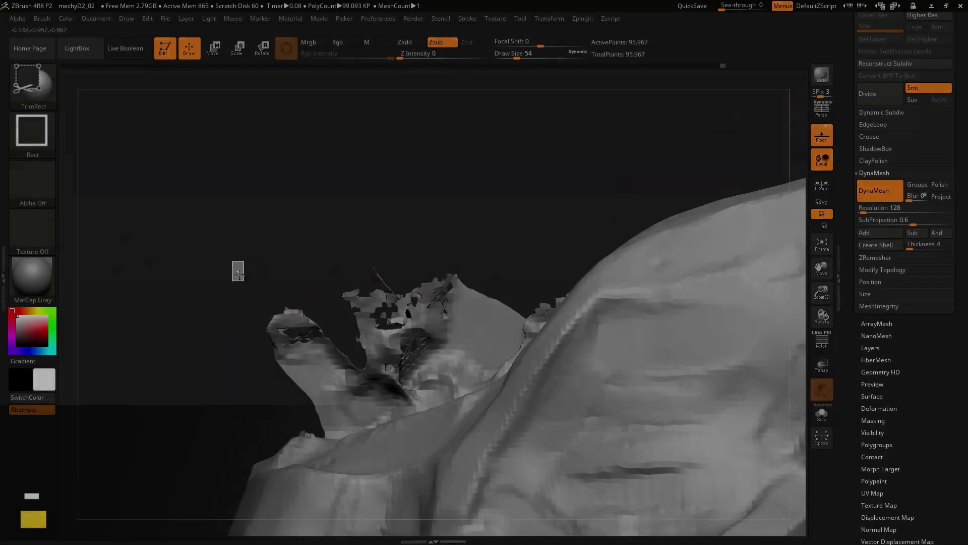
Trim away the jagged peaks and protruding sections of the mesh with TrimRect.
drag(238, 272, 378, 415)
drag(336, 246, 389, 339)
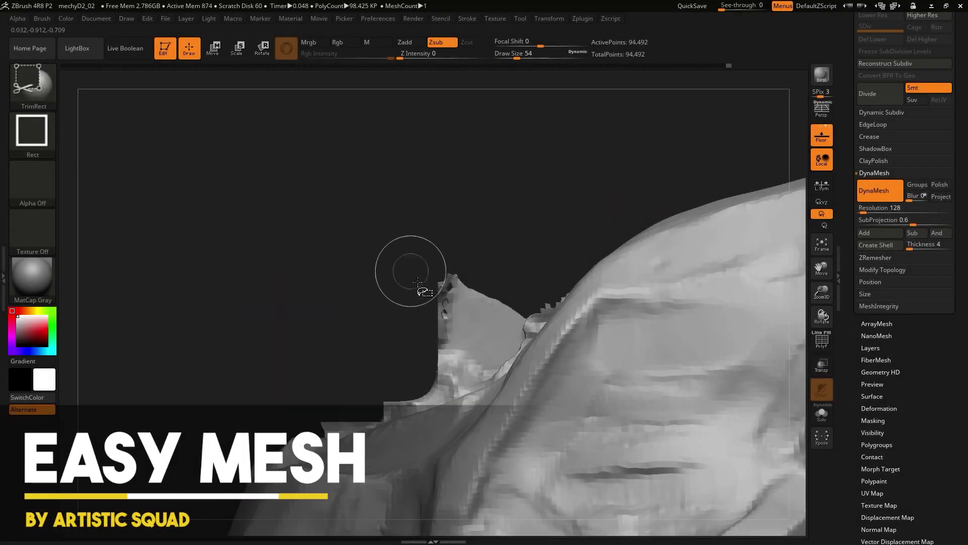
drag(421, 251, 504, 360)
ctrl+shift+drag(532, 328, 531, 328)
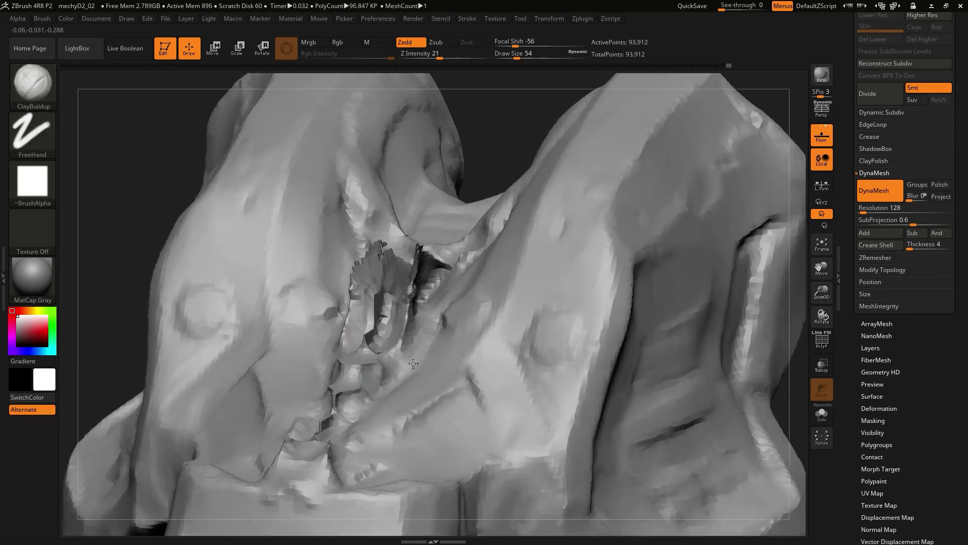
Mask-remesh the torn hole with Ctrl, then Shift-smooth the surface around it.
right_drag(353, 328, 400, 373)
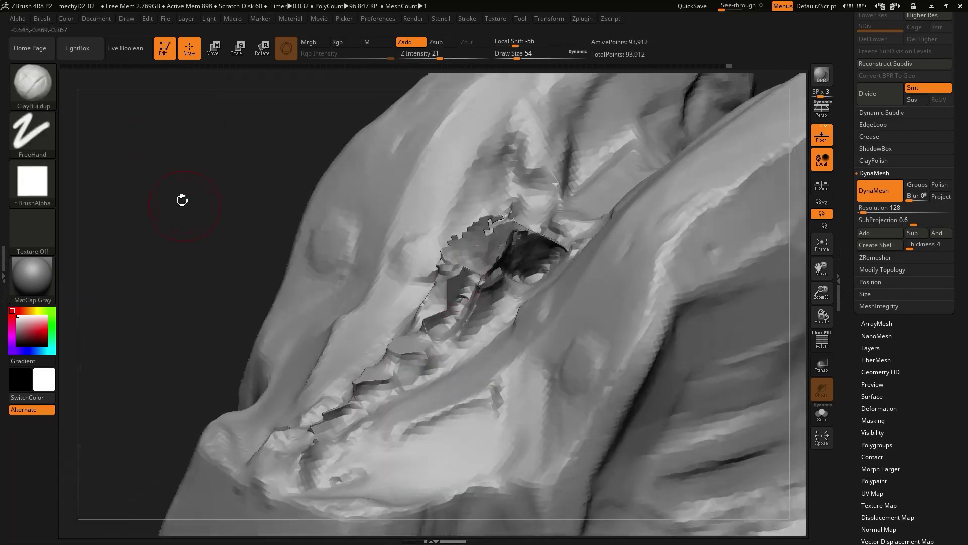
right_drag(240, 251, 375, 346)
key(ctrl)
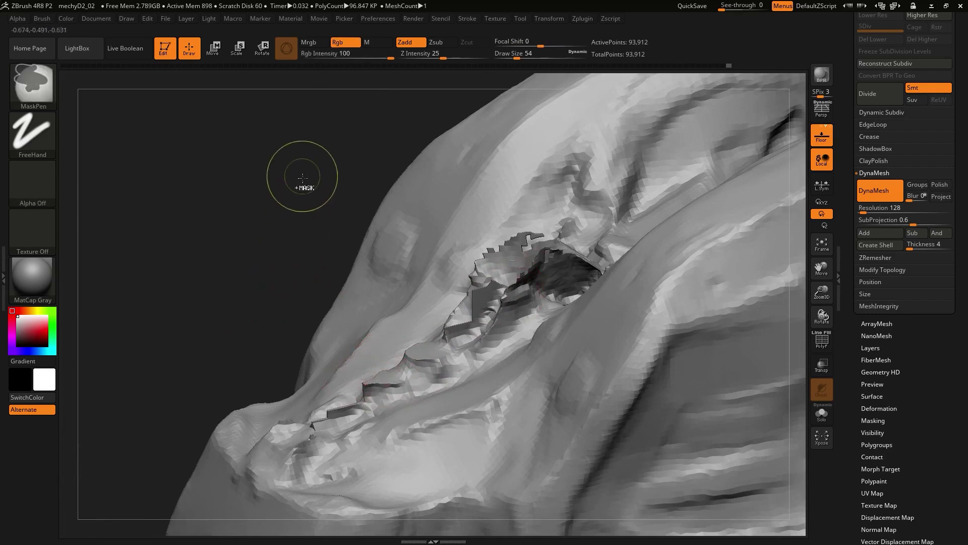
ctrl+drag(269, 186, 215, 309)
key(shift)
mouse_move(536, 286)
shift+right_down()
mouse_move(422, 249)
mouse_move(227, 242)
mouse_move(579, 268)
shift+right_up()
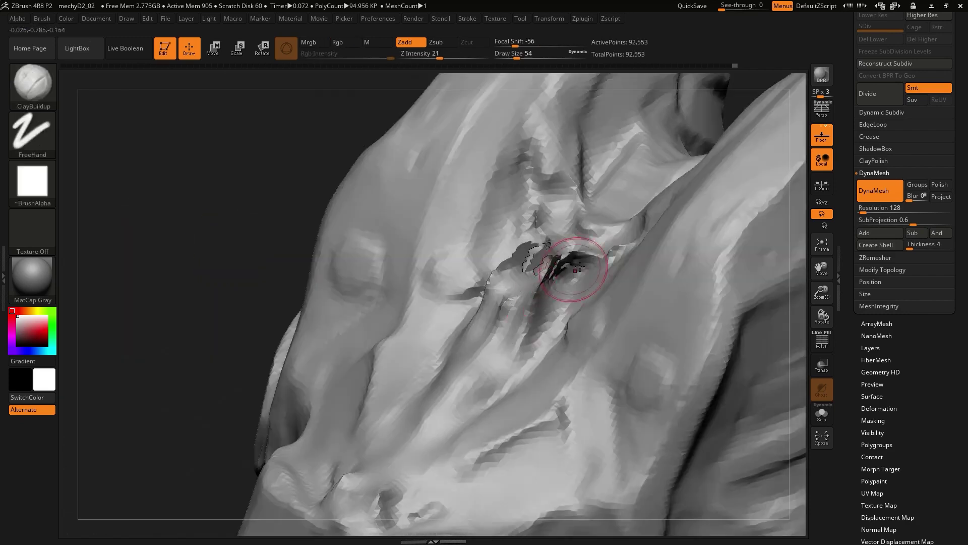
Pick the Inflat brush from the Brush palette and orbit to view the hole.
click(31, 83)
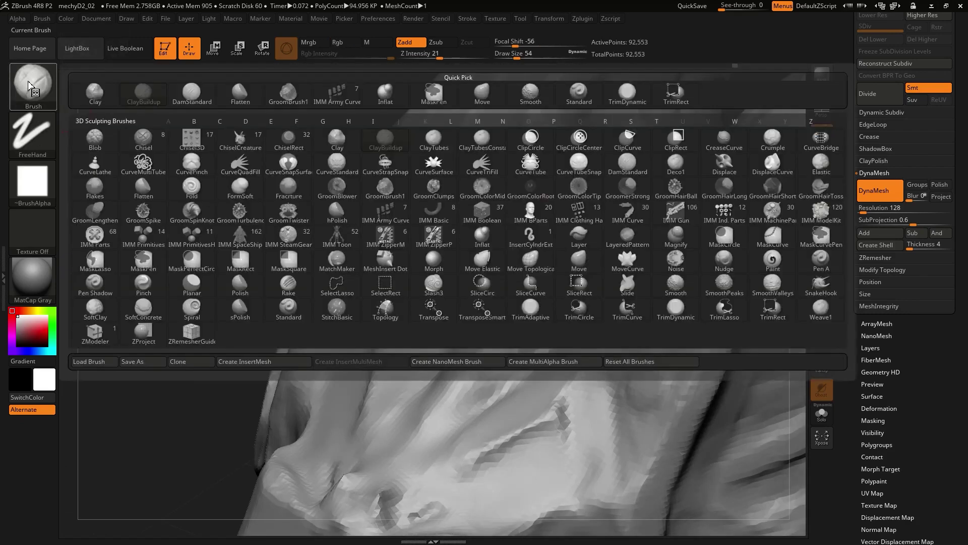
click(474, 236)
mouse_move(486, 235)
right_down()
mouse_move(222, 222)
mouse_move(417, 197)
right_up()
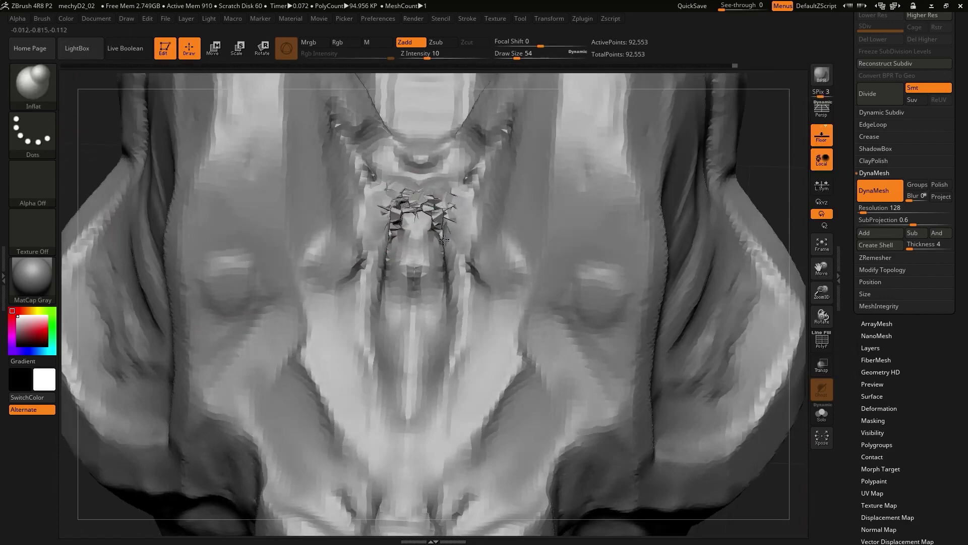
right_drag(93, 150, 125, 123)
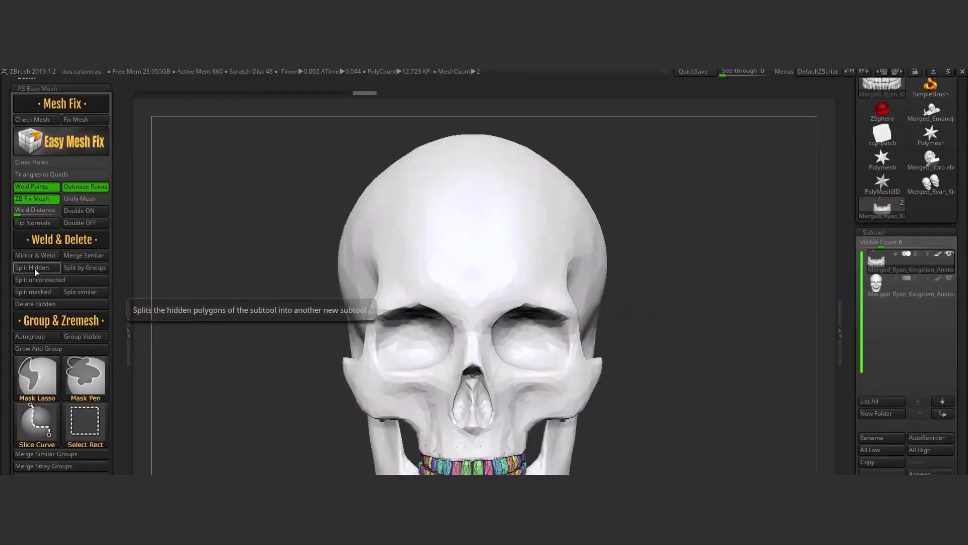
Merge the teeth subtool down into the skull and confirm with OK.
click(877, 292)
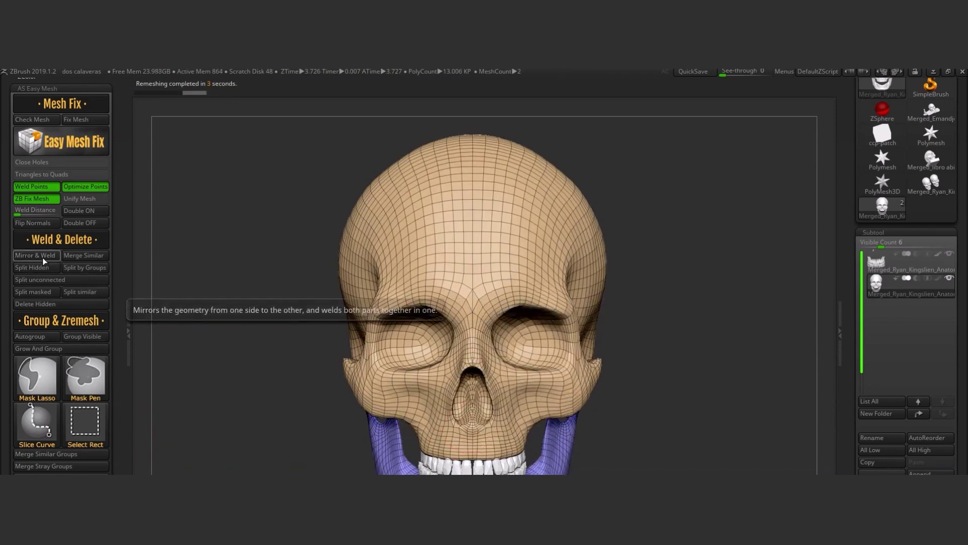
click(897, 262)
scroll(902, 328, down, 5)
click(877, 429)
click(825, 454)
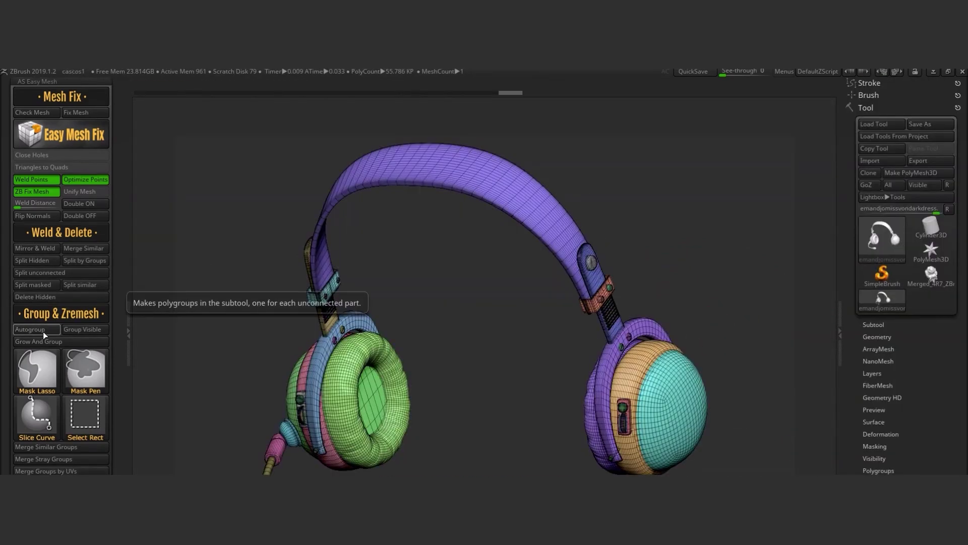
Autogroup the headphones, merge similar groups, and isolate the pink cup shells and purple ear cushions.
click(84, 331)
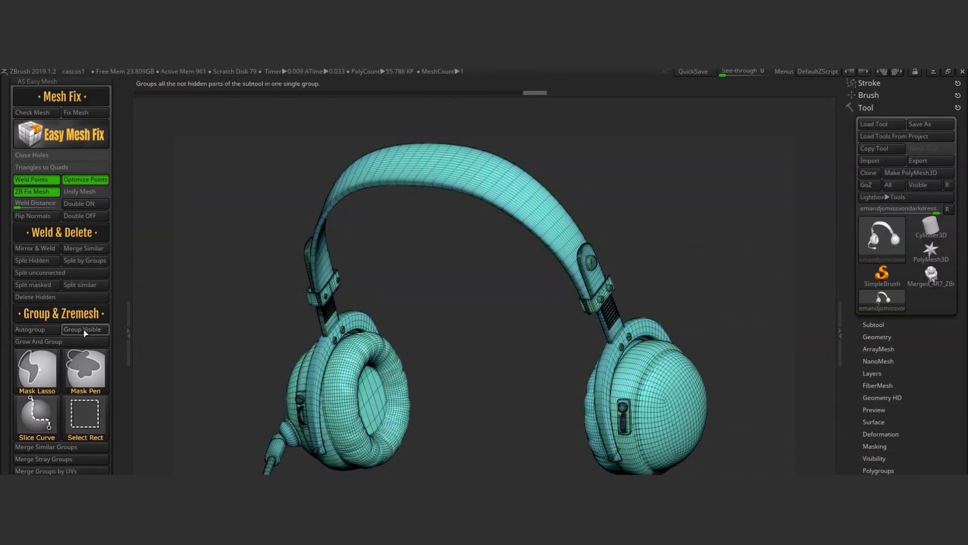
click(50, 328)
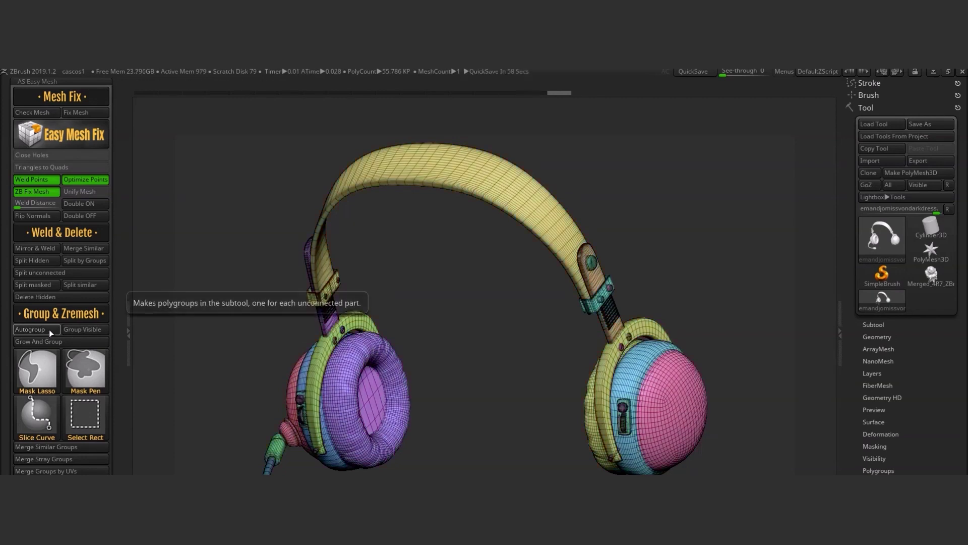
click(83, 446)
ctrl+shift+click(669, 400)
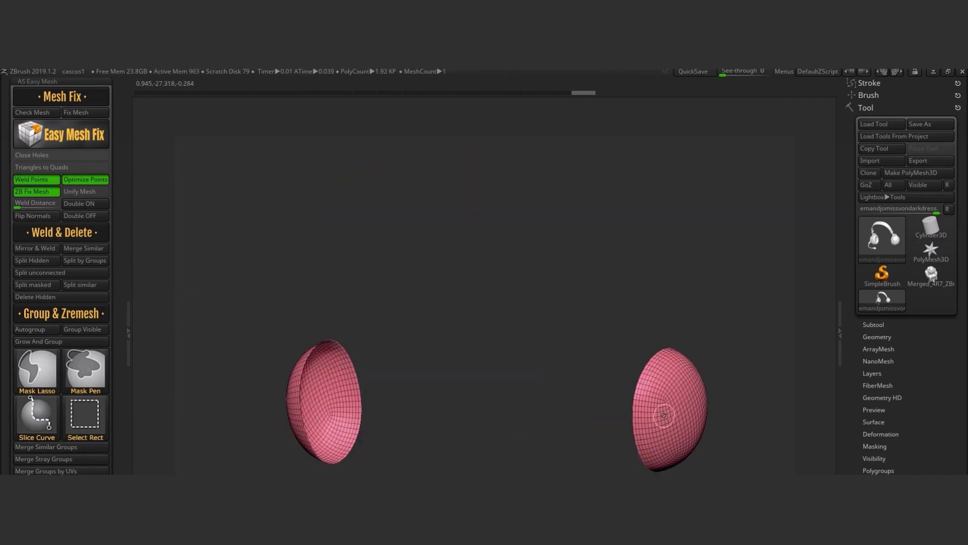
ctrl+shift+click(665, 416)
ctrl+shift+click(592, 428)
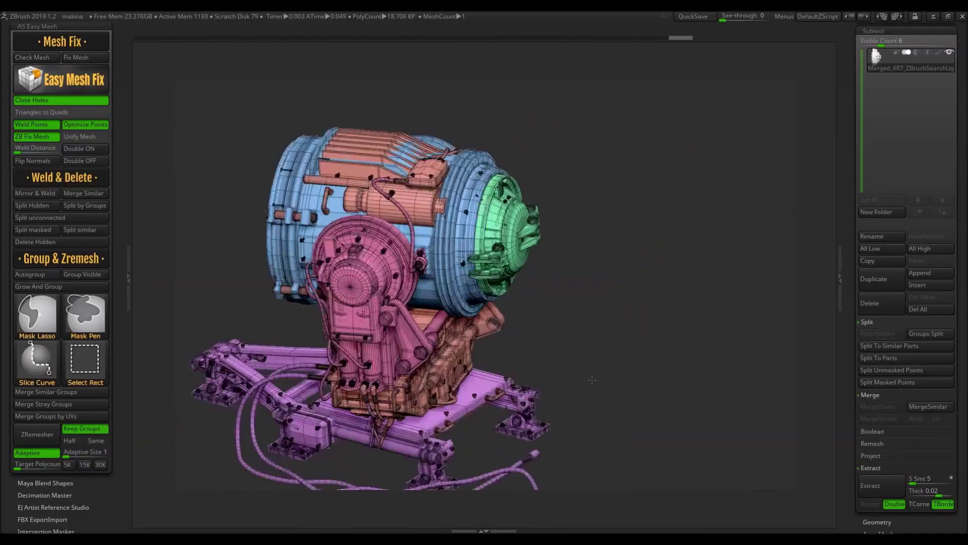
Isolate the mech's pink polygroup and its lower base from a front view.
drag(592, 379, 655, 383)
ctrl+shift+click(474, 282)
ctrl+shift+drag(618, 478, 388, 335)
ctrl+alt+shift+drag(622, 346, 454, 409)
ctrl+shift+click(454, 408)
drag(656, 353, 615, 282)
Alternate between isolating the mech's pink part and showing all polygroups from new angles.
ctrl+shift+click(505, 227)
ctrl+shift+click(706, 403)
drag(706, 403, 630, 353)
ctrl+shift+click(542, 296)
ctrl+shift+click(262, 293)
drag(262, 293, 259, 326)
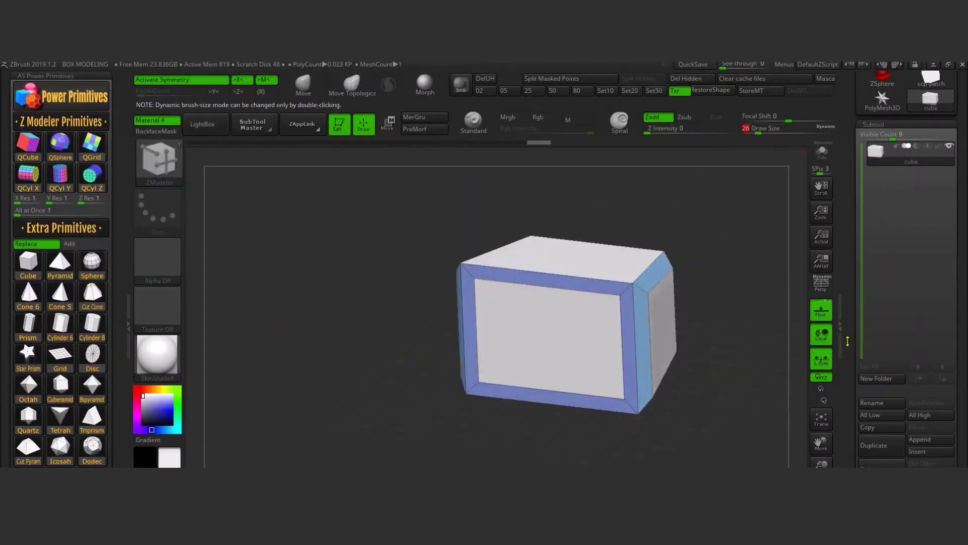
Enable Dynamic Subdiv with D, smoothing the inset cube into a rounded box.
key(d)
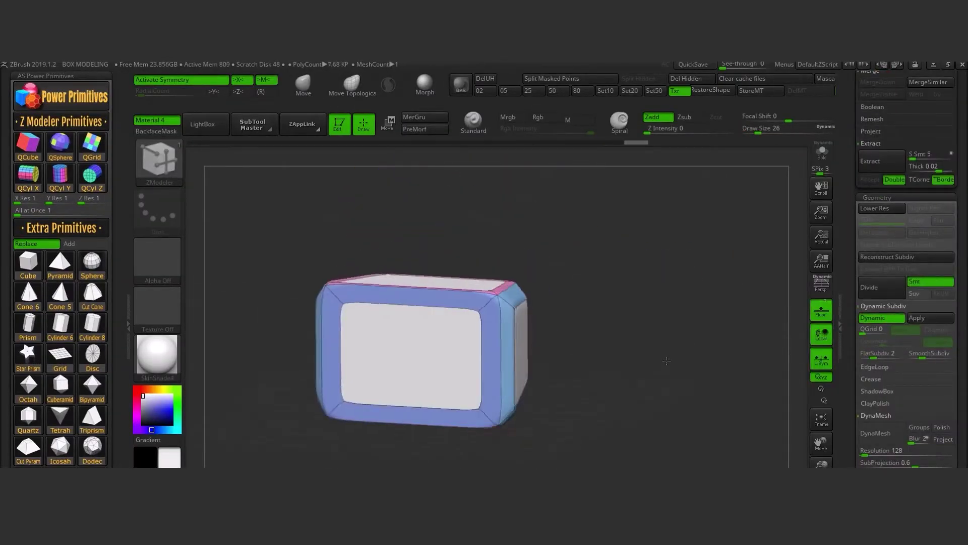